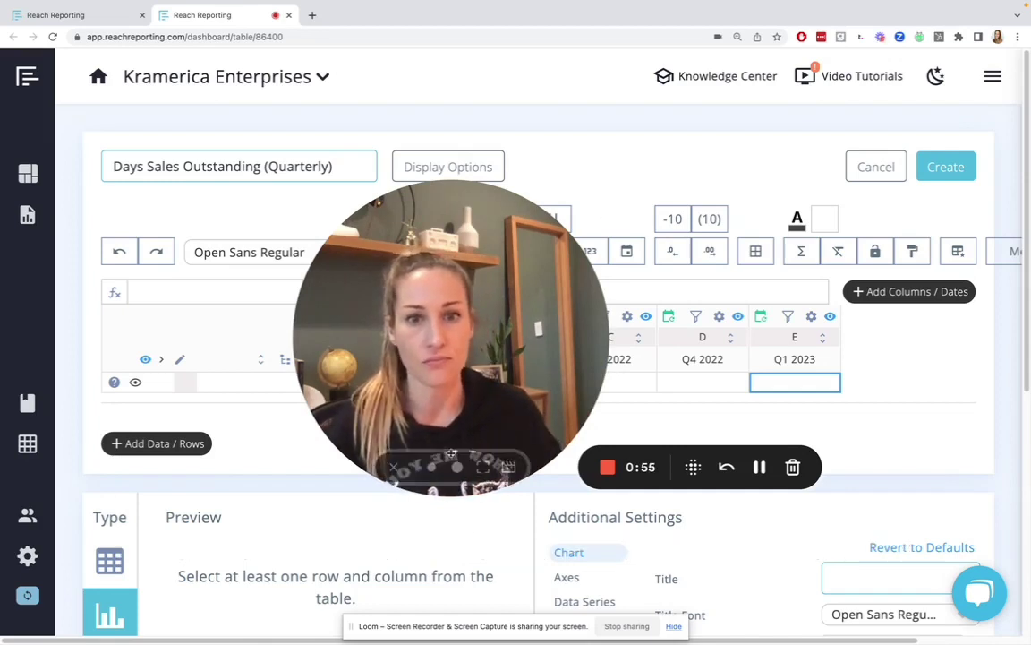
pyautogui.click(435, 467)
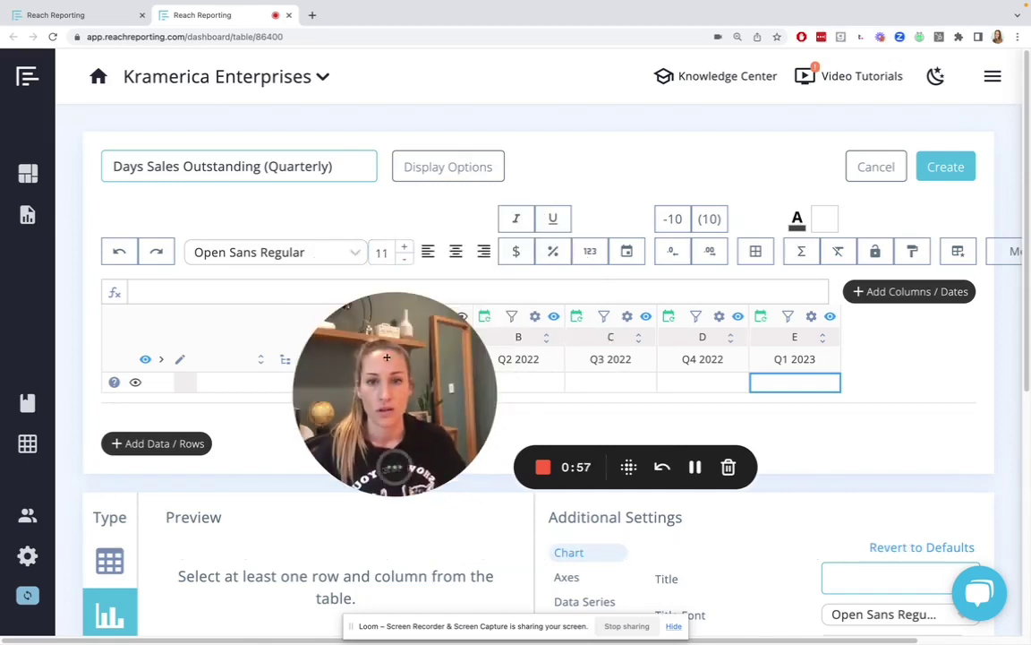
pyautogui.moveTo(387, 357); pyautogui.dragTo(96, 484)
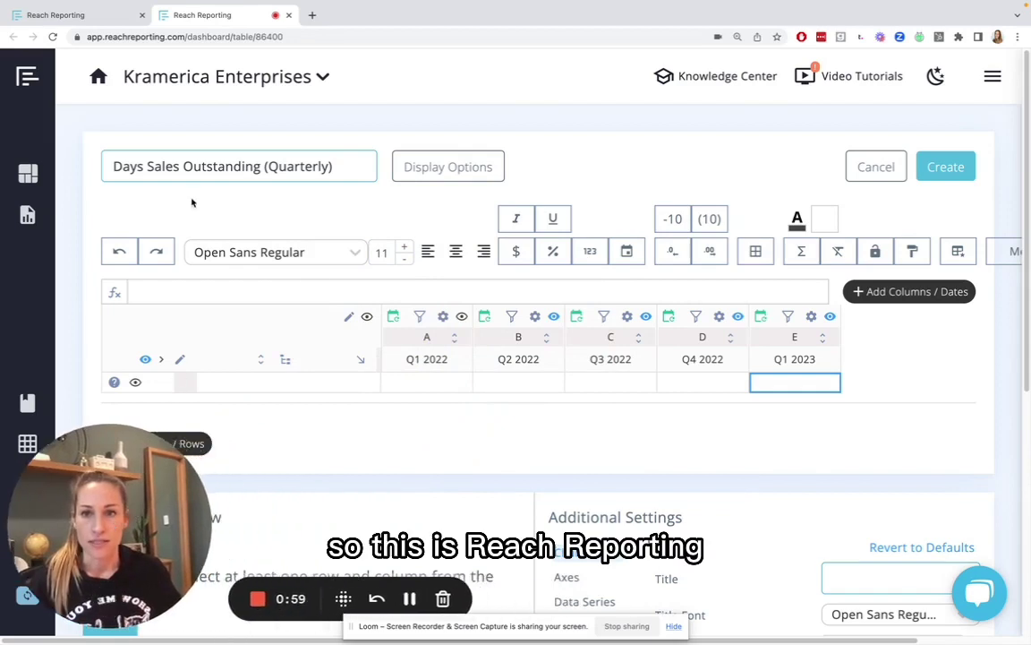
# Step: Examine the empty Days Sales Outstanding (Quarterly) table and its quarterly columns from Q1 2022 to Q1 2023
pyautogui.scroll(-1, 192, 204)
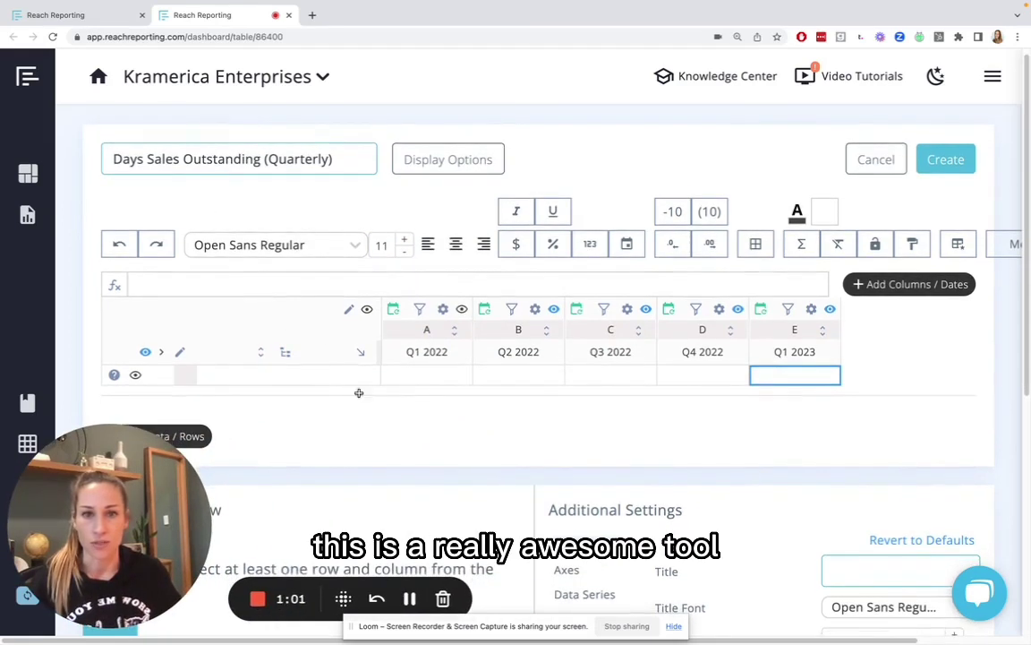
pyautogui.scroll(-3, 358, 392)
pyautogui.scroll(1, 508, 375)
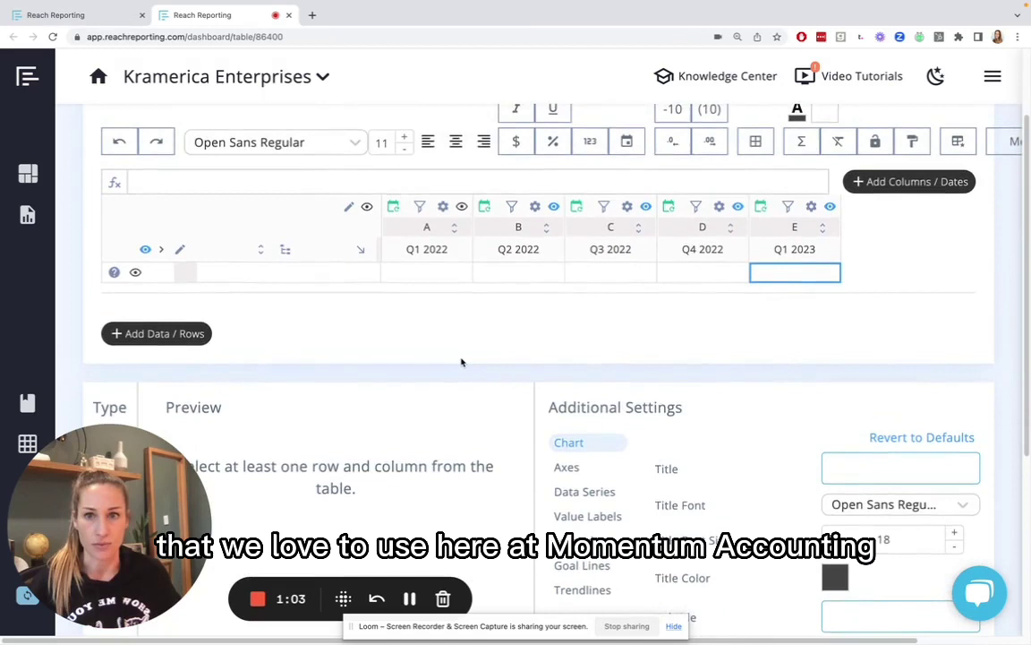
pyautogui.scroll(1, 461, 361)
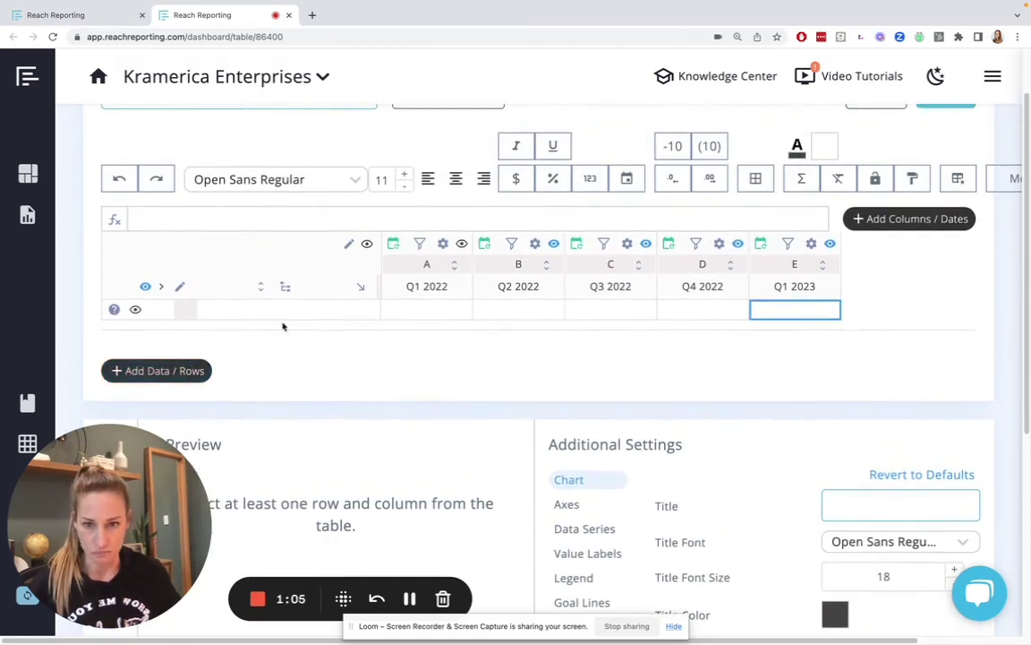
pyautogui.moveTo(426, 285); pyautogui.dragTo(799, 285)
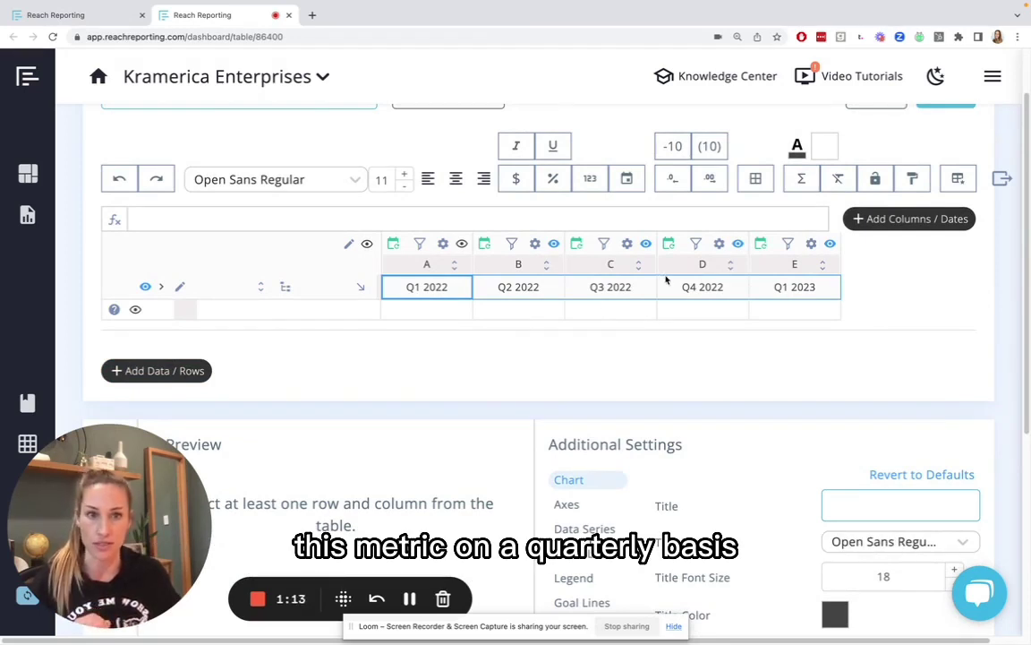
pyautogui.scroll(-1, 555, 298)
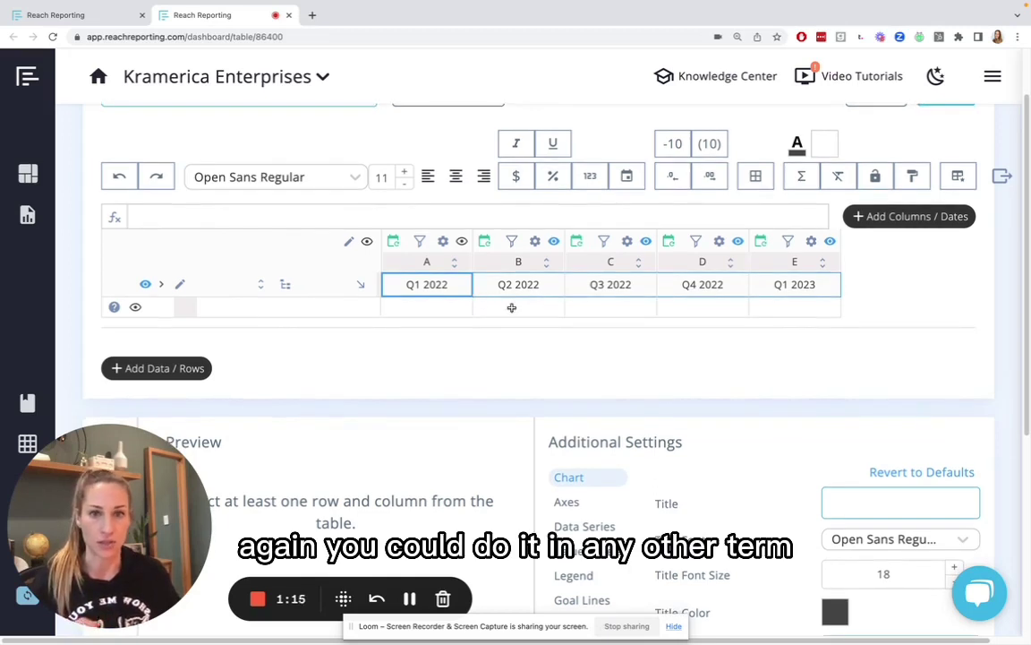
pyautogui.moveTo(774, 306); pyautogui.dragTo(447, 314)
pyautogui.scroll(-2, 238, 294)
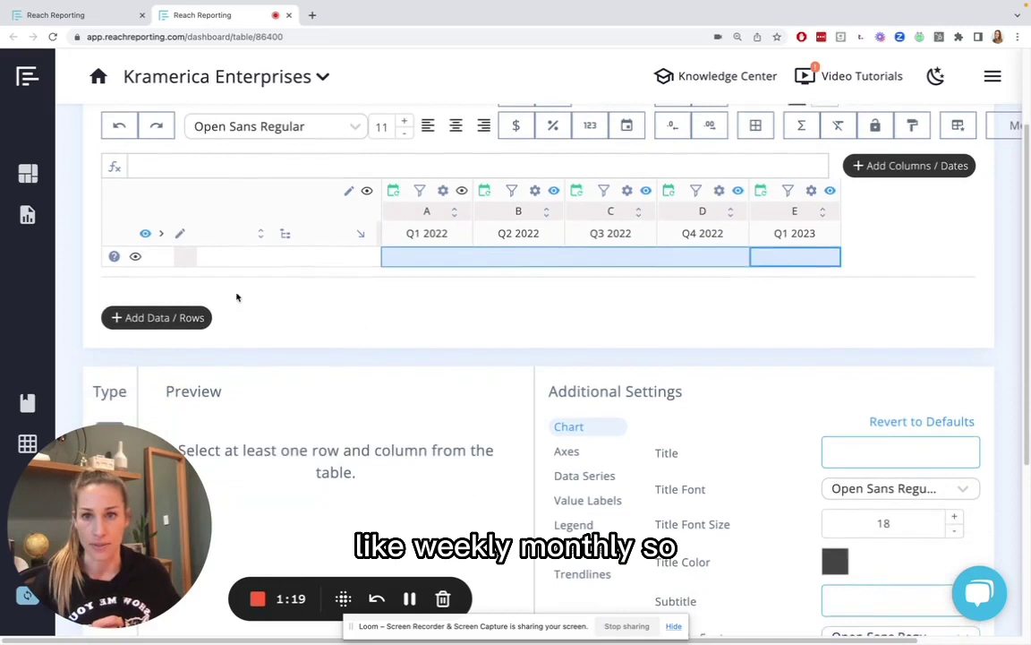
pyautogui.scroll(3, 555, 299)
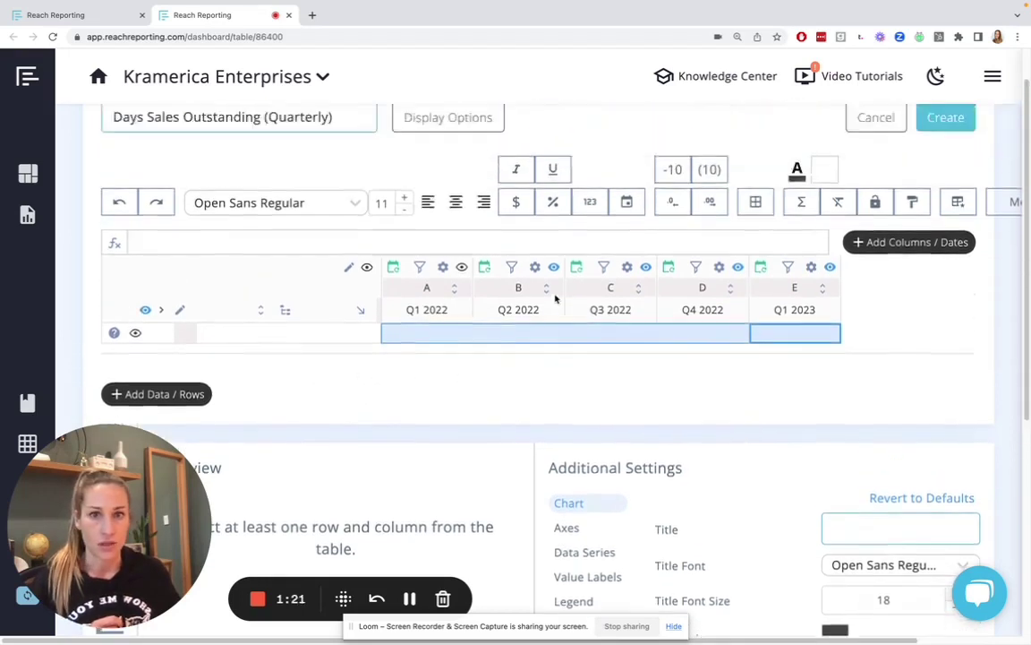
pyautogui.scroll(-1, 335, 363)
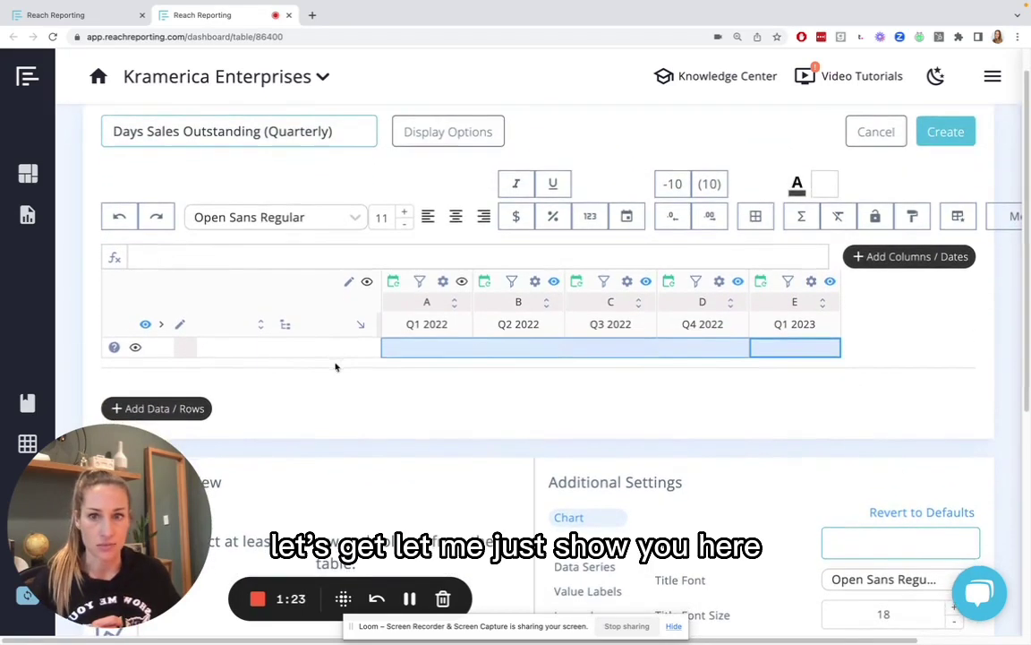
# Step: Start adding data rows to the table and include Income from the Profit and Loss data
pyautogui.click(147, 410)
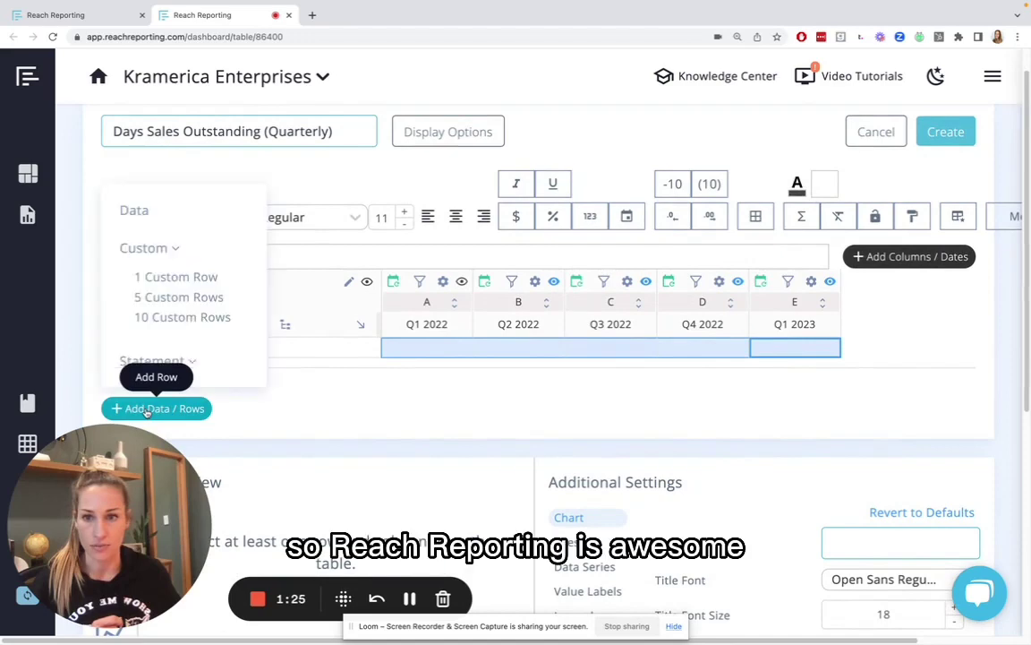
pyautogui.click(134, 211)
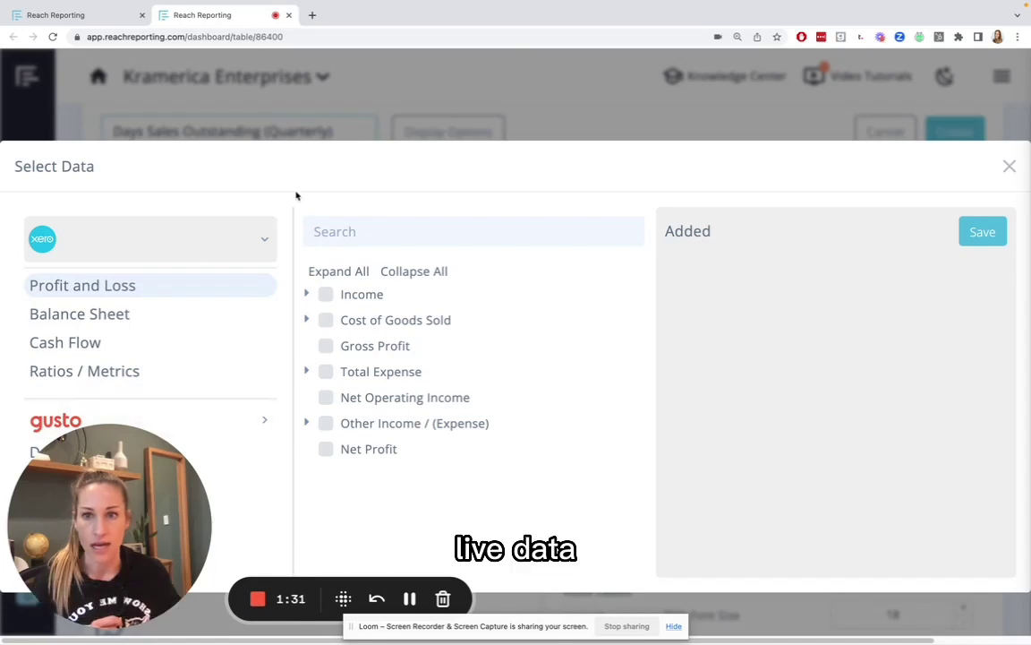
pyautogui.moveTo(107, 537); pyautogui.dragTo(920, 537)
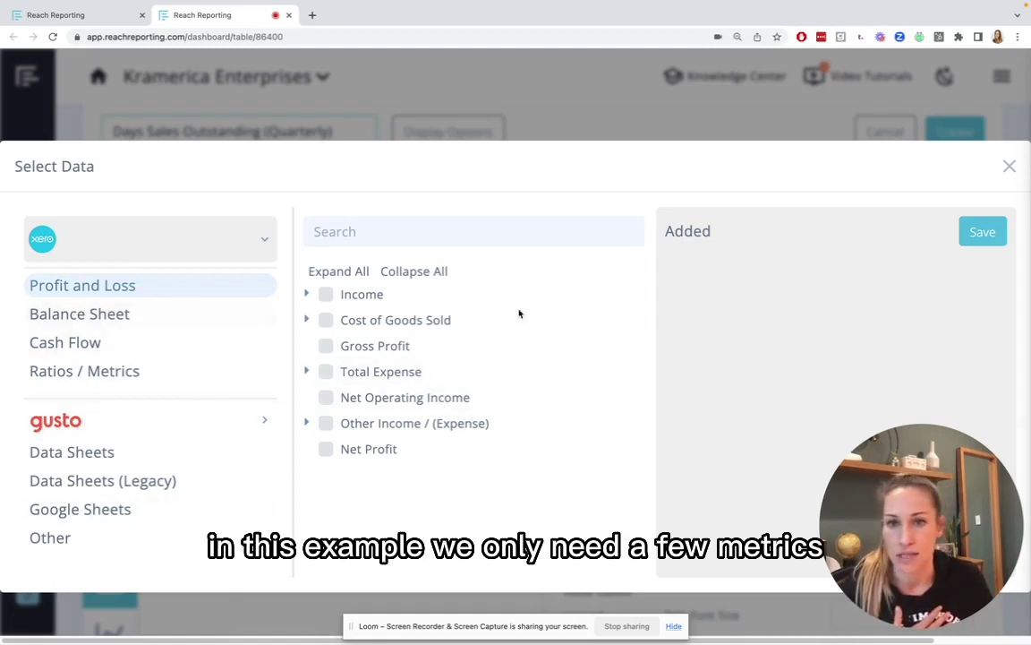
pyautogui.click(327, 296)
# Step: Include Accounts Receivable from the Balance Sheet's Current Assets in the data selection
pyautogui.click(107, 315)
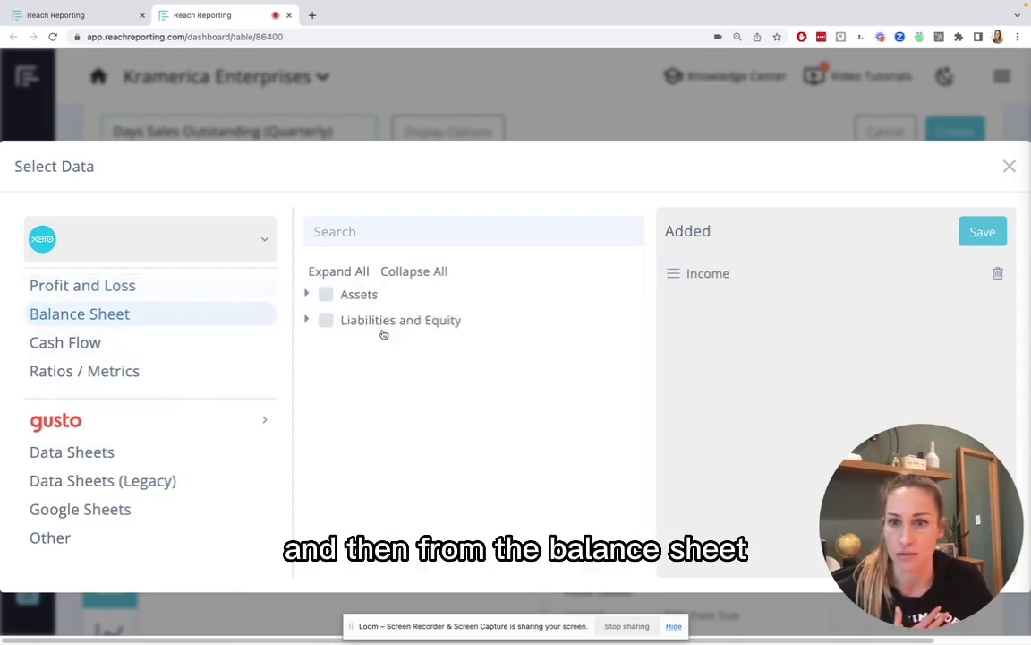
pyautogui.click(306, 293)
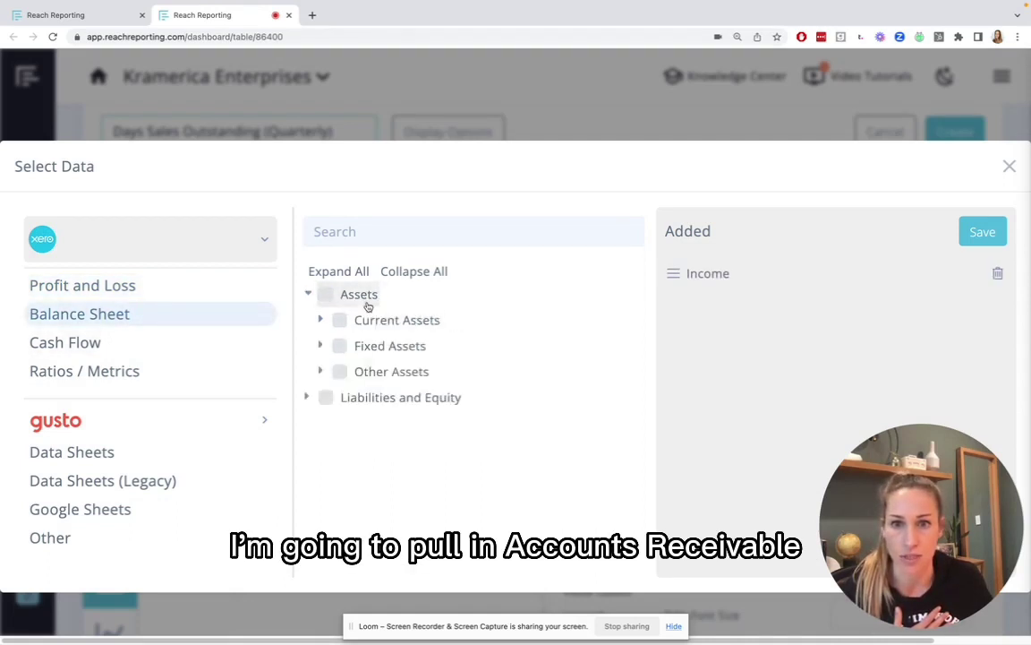
pyautogui.click(319, 322)
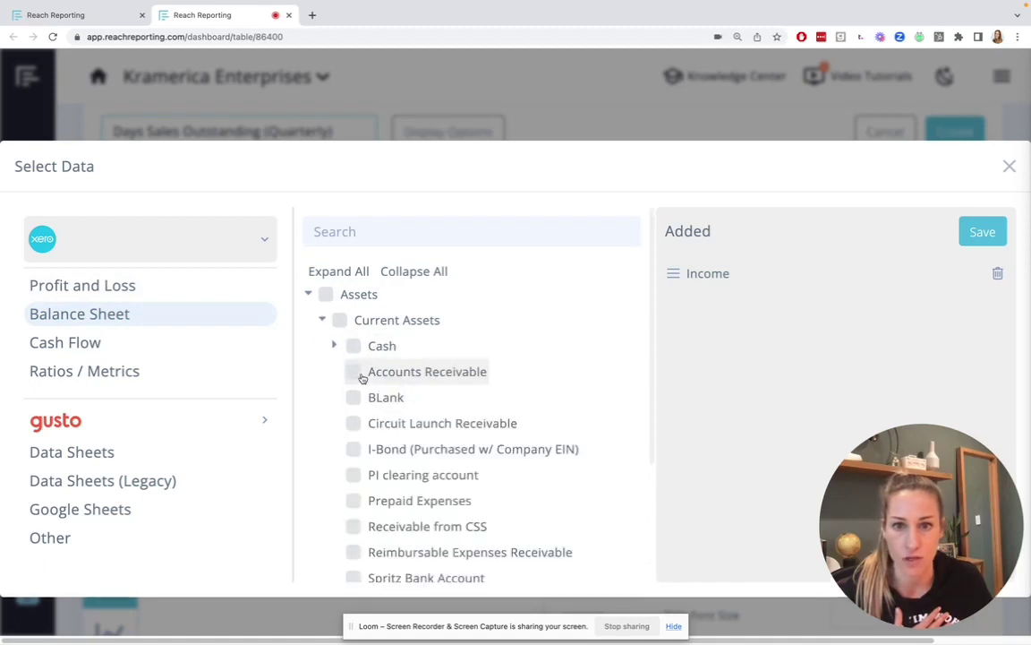
pyautogui.click(354, 370)
# Step: Include Days In Month from the Other data and save the selection into the table
pyautogui.click(36, 541)
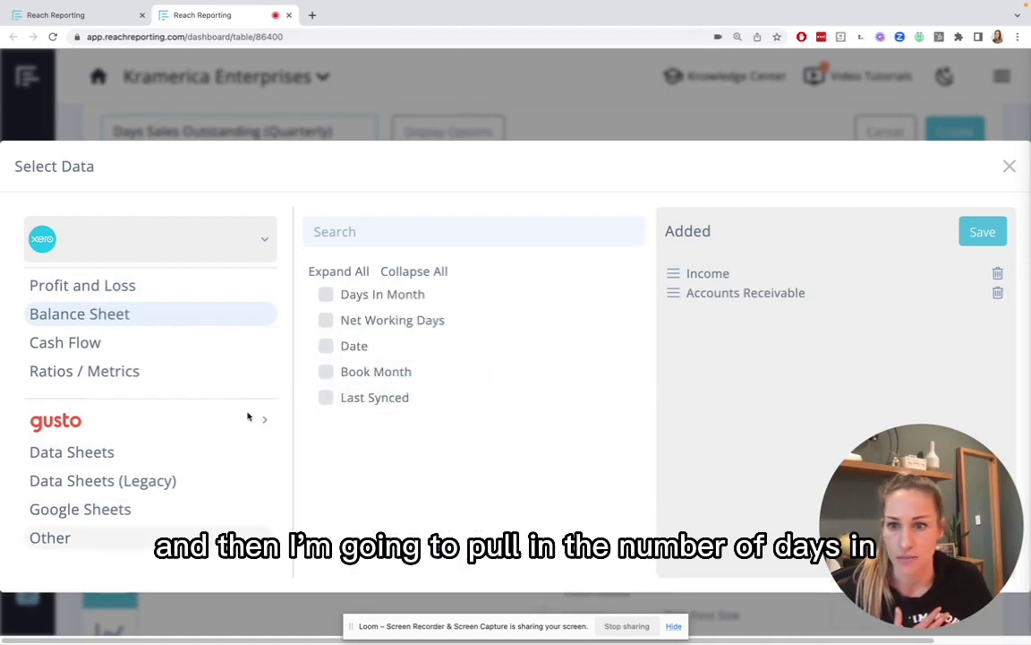
pyautogui.click(327, 296)
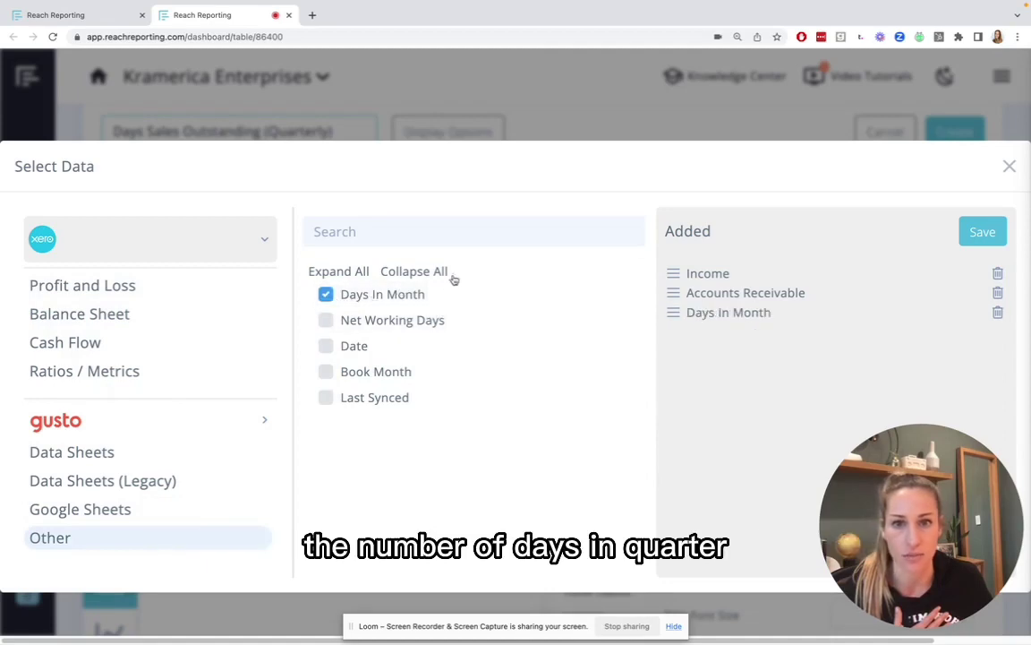
pyautogui.click(982, 232)
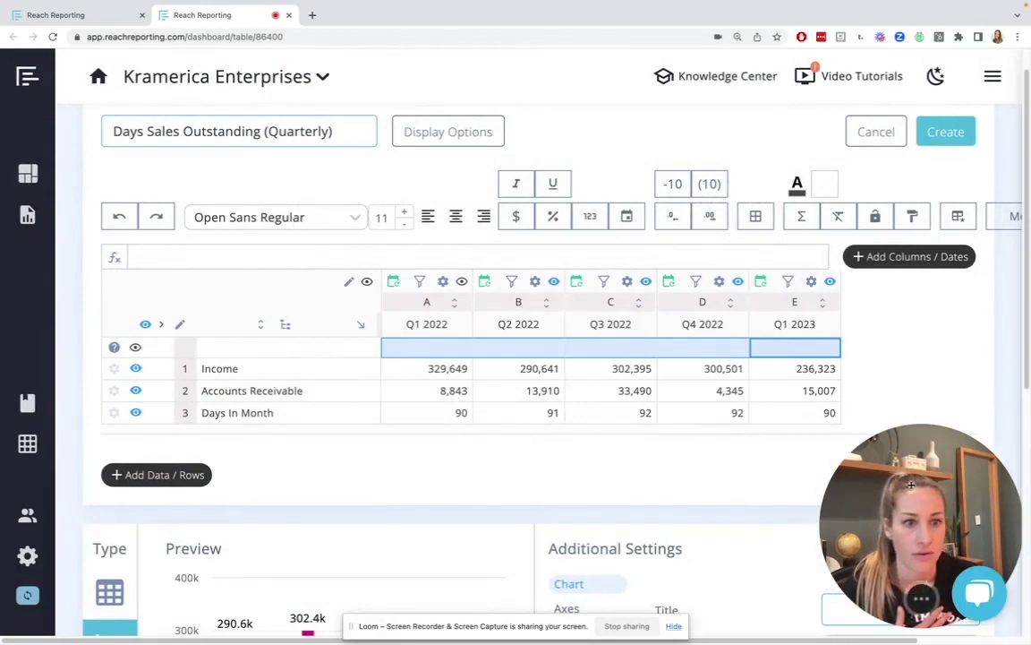
# Step: Examine the quarterly figures in the Income, Accounts Receivable and Days In Month rows
pyautogui.scroll(-1, 803, 540)
pyautogui.scroll(-2, 803, 540)
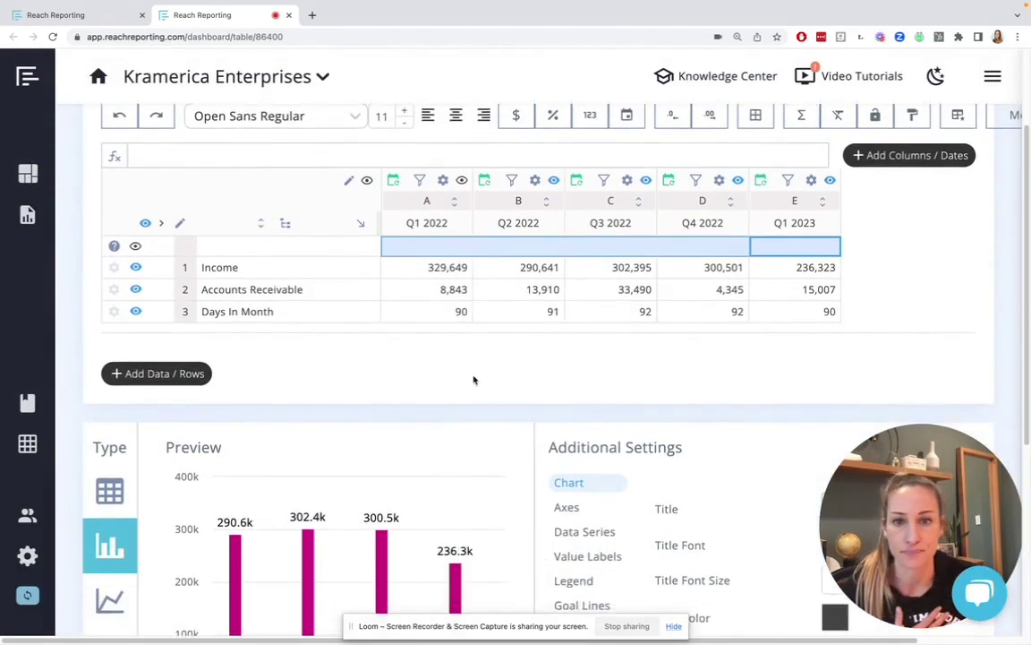
pyautogui.scroll(1, 471, 380)
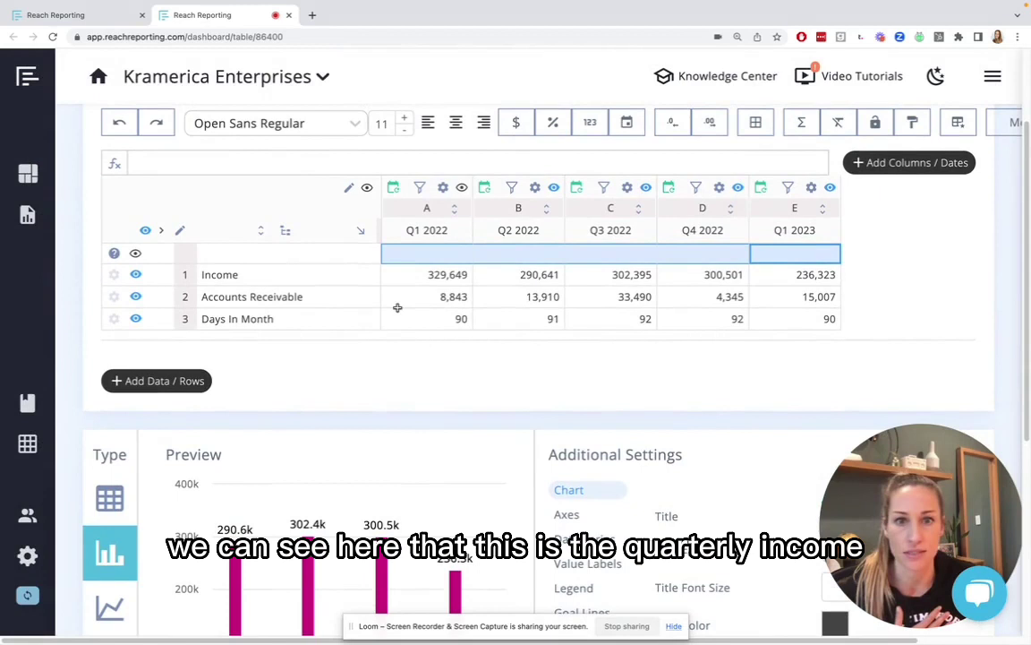
pyautogui.click(443, 274)
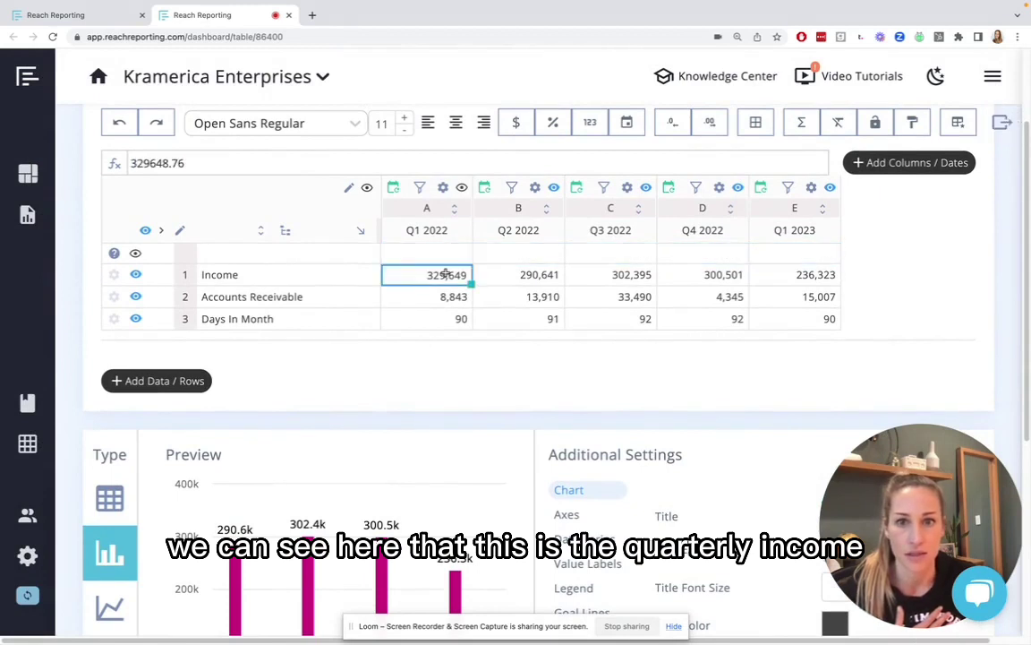
pyautogui.click(518, 280)
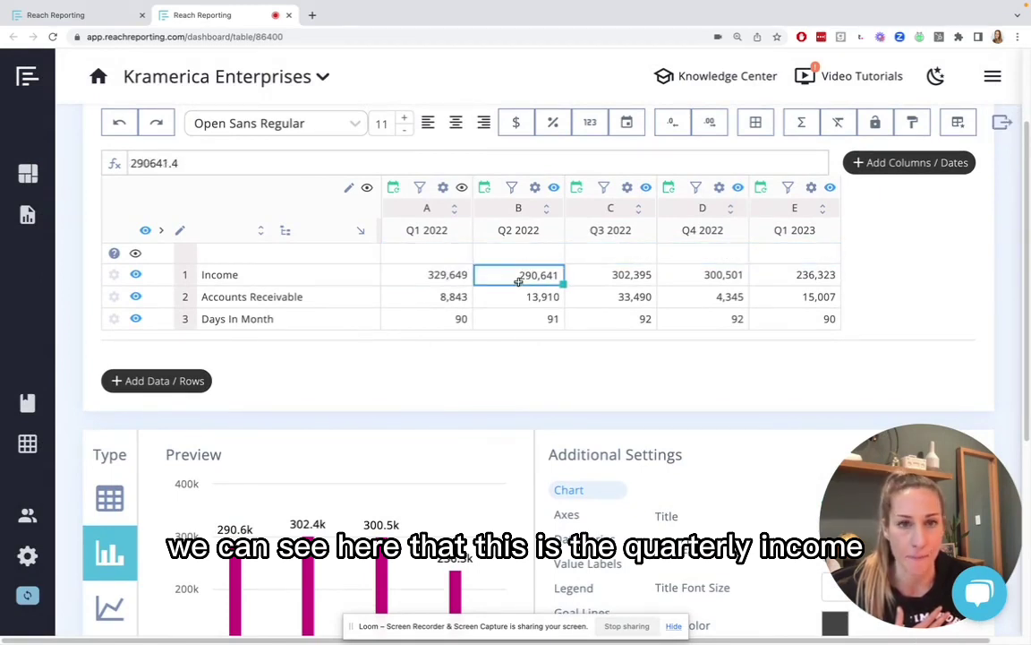
pyautogui.click(441, 298)
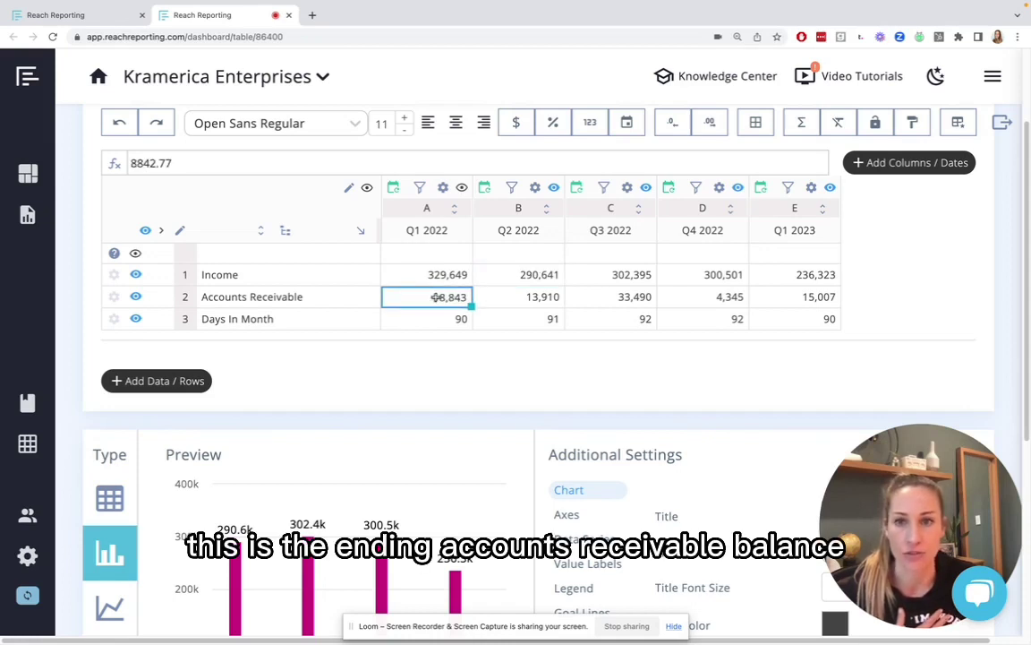
pyautogui.moveTo(431, 318); pyautogui.dragTo(819, 320)
# Step: Rename the Days In Month row as Days In Quarter
pyautogui.click(247, 320)
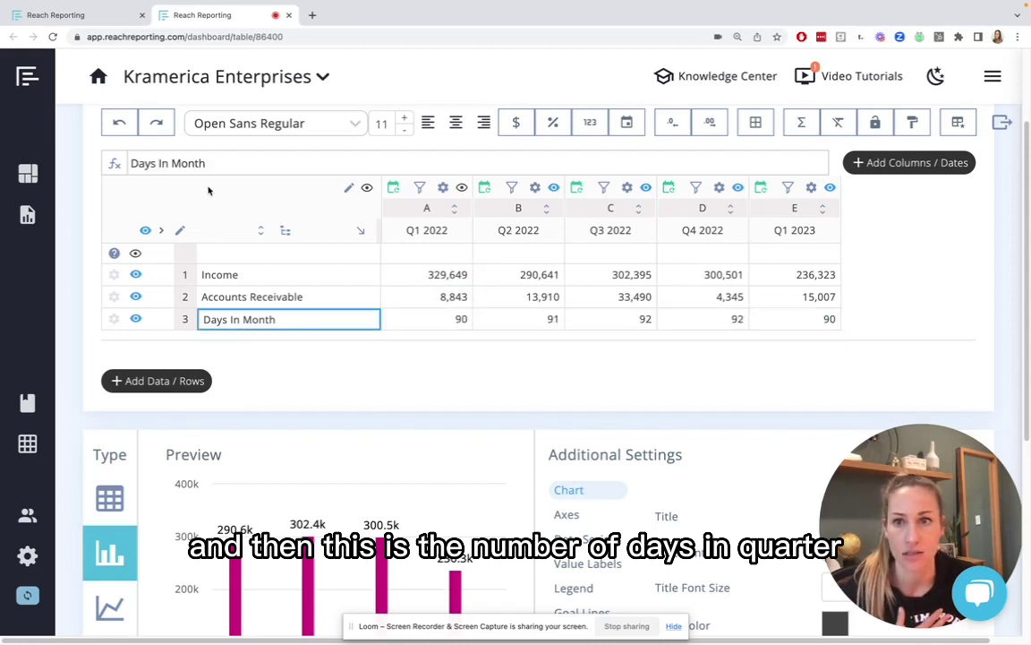
pyautogui.moveTo(209, 162); pyautogui.dragTo(171, 165)
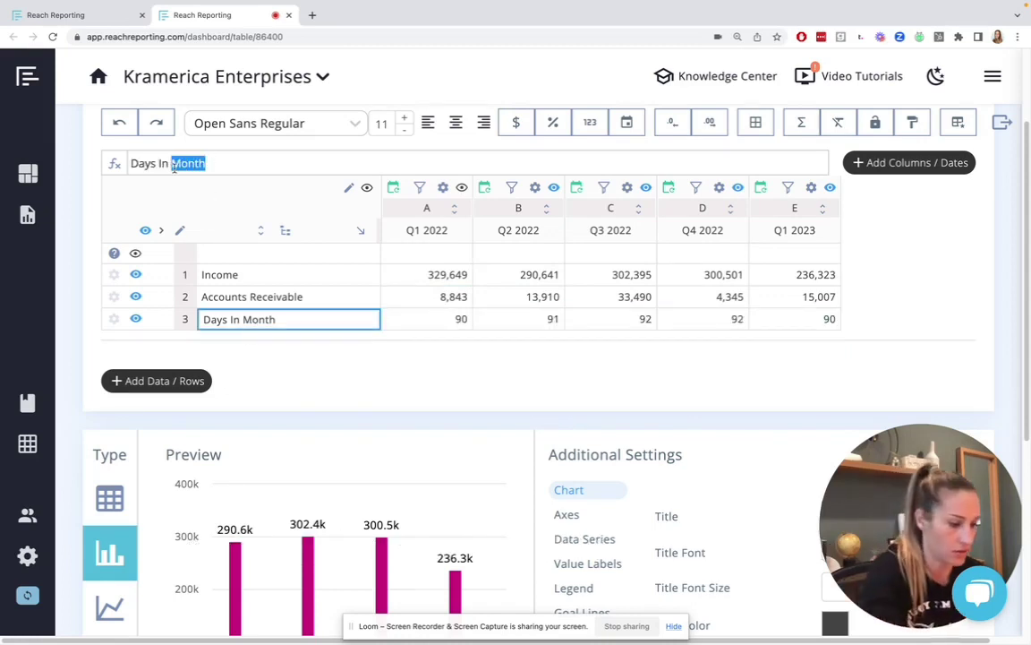
pyautogui.write('Qus')
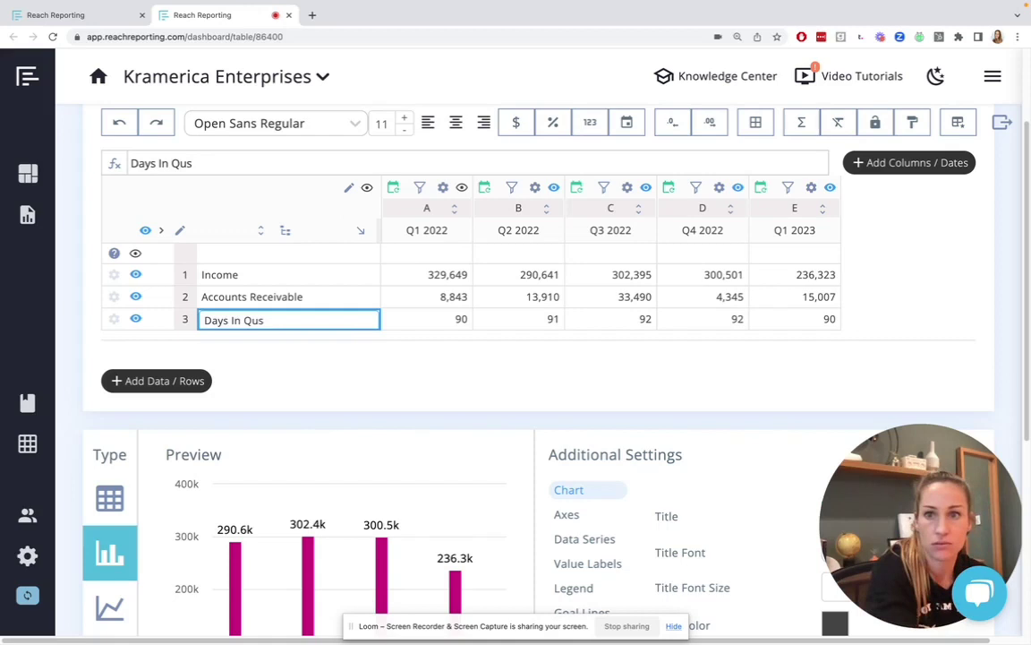
pyautogui.press('BackSpace')
pyautogui.write('arter')
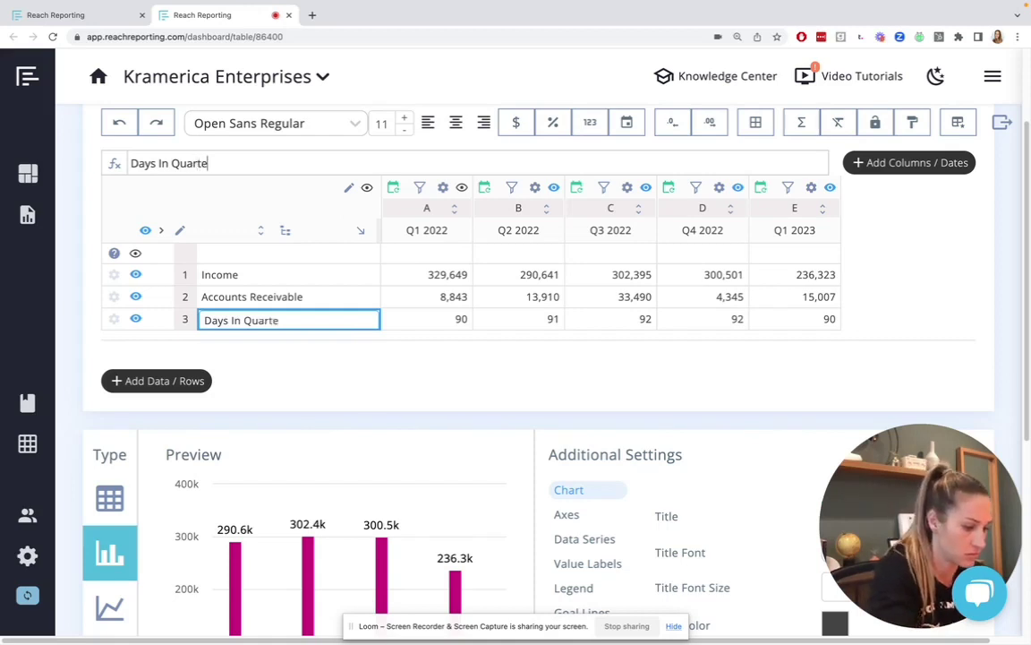
# Step: Add five custom rows below Days In Quarter and label the first one Average AR
pyautogui.click(126, 381)
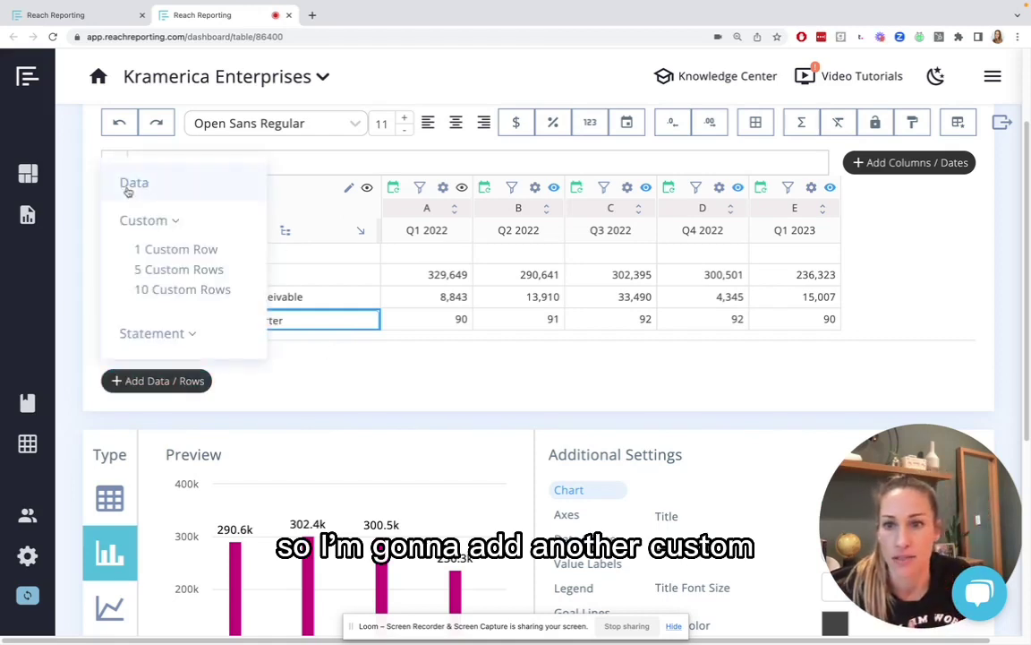
pyautogui.click(170, 269)
pyautogui.click(240, 345)
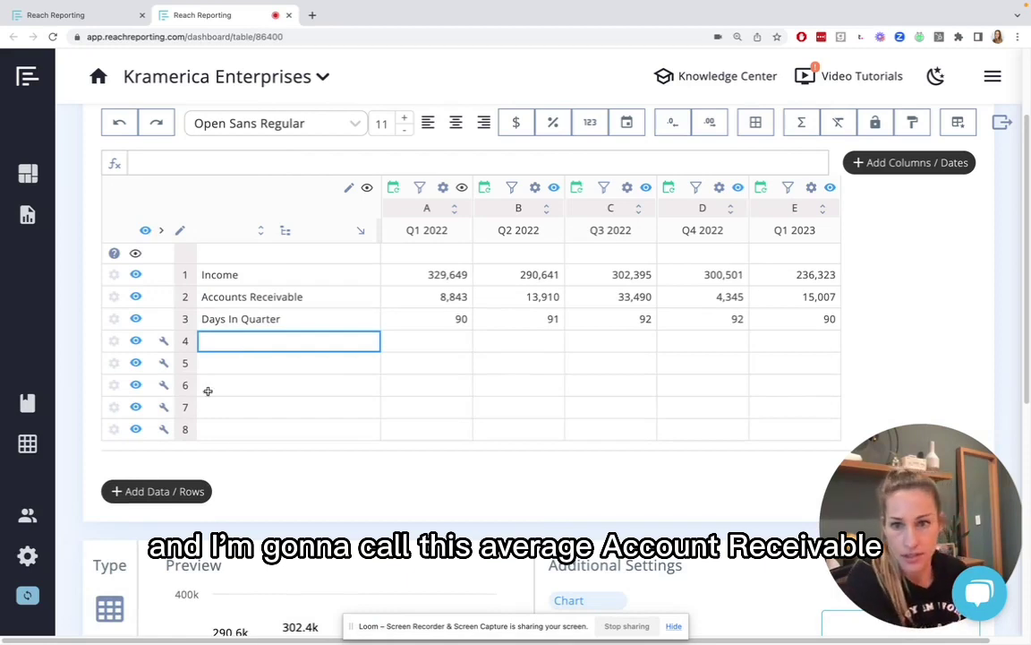
pyautogui.write('Aver')
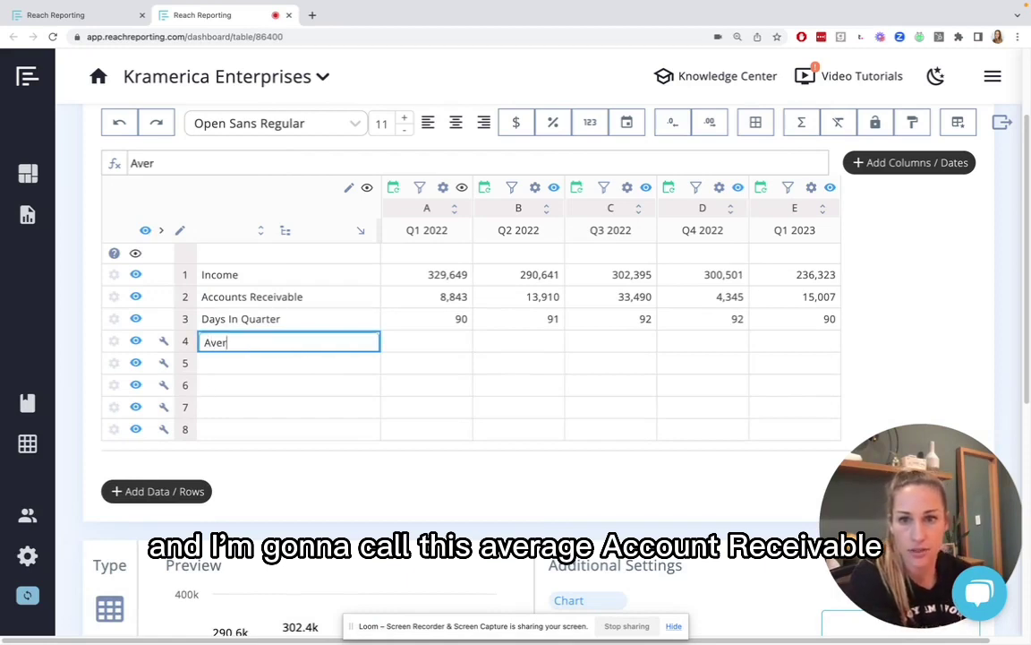
pyautogui.write('age AR')
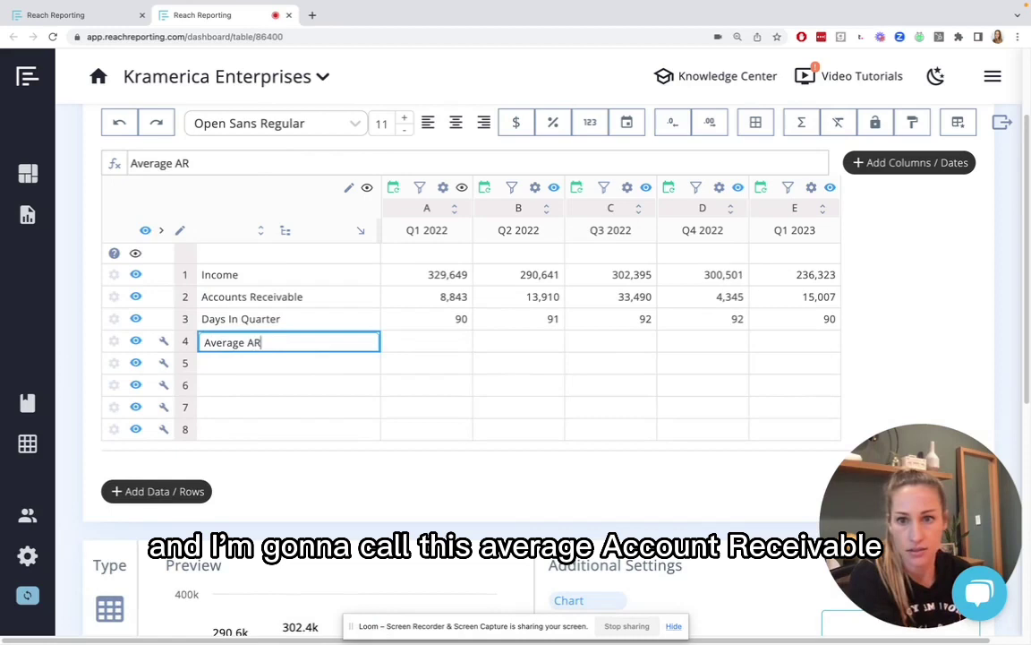
pyautogui.press('Return')
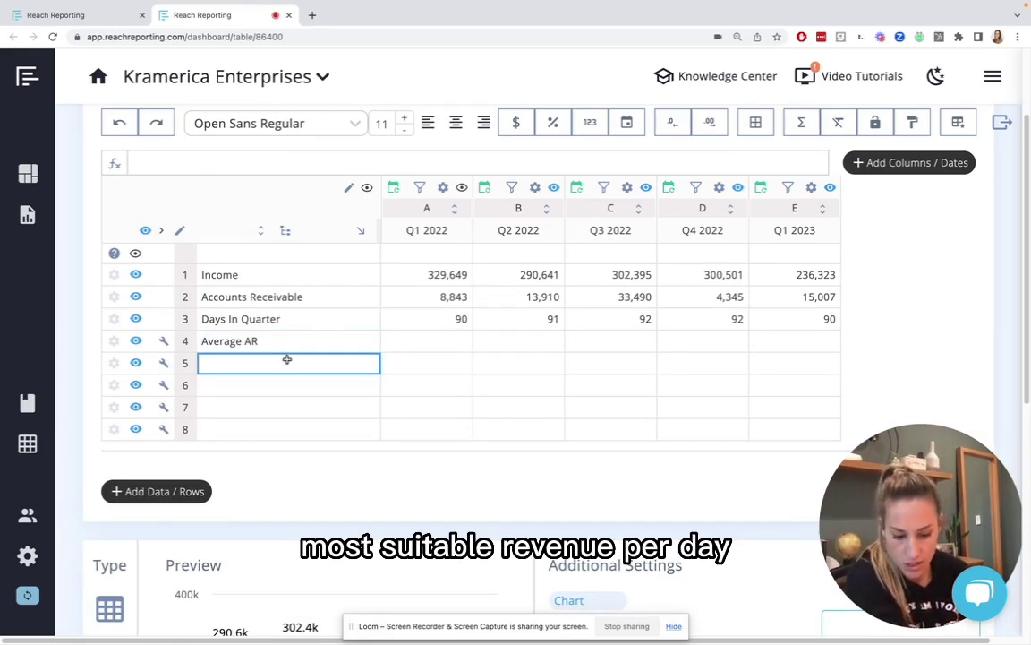
# Step: Label the custom row below Average AR as Revenue per day
pyautogui.write('Revenue per day')
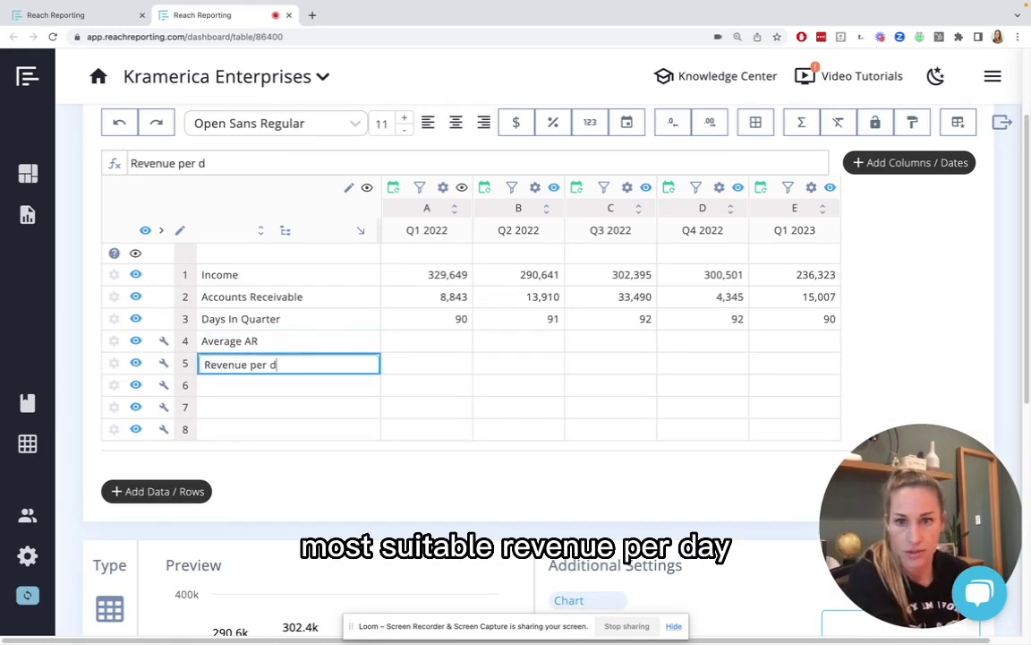
pyautogui.press('BackSpace')
pyautogui.write('ay')
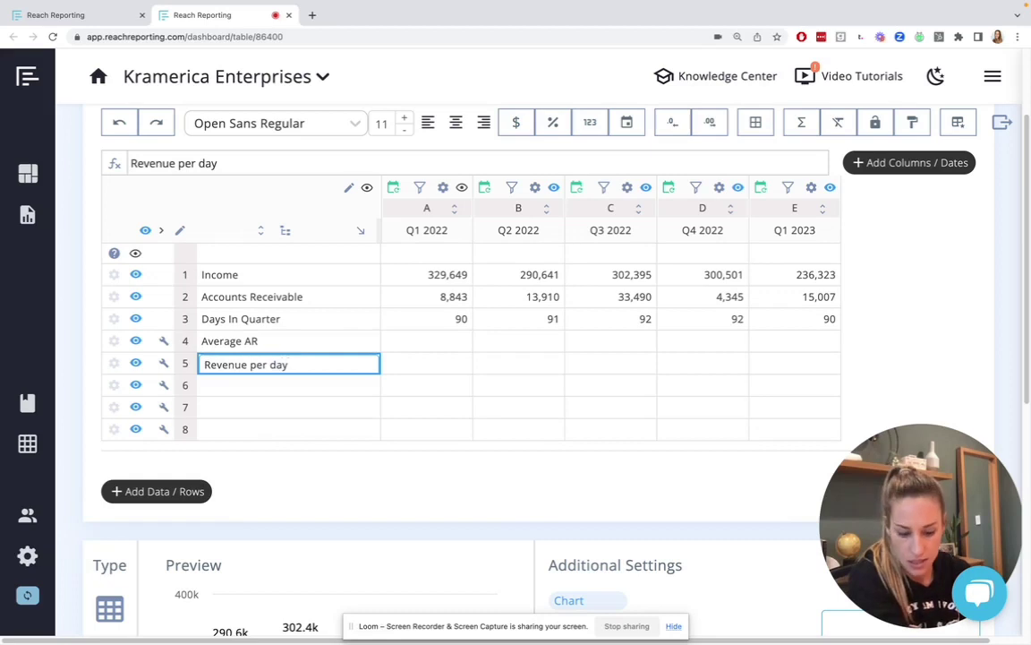
# Step: Label the custom row below Revenue per day as DSO
pyautogui.press('Return')
pyautogui.write('DSO')
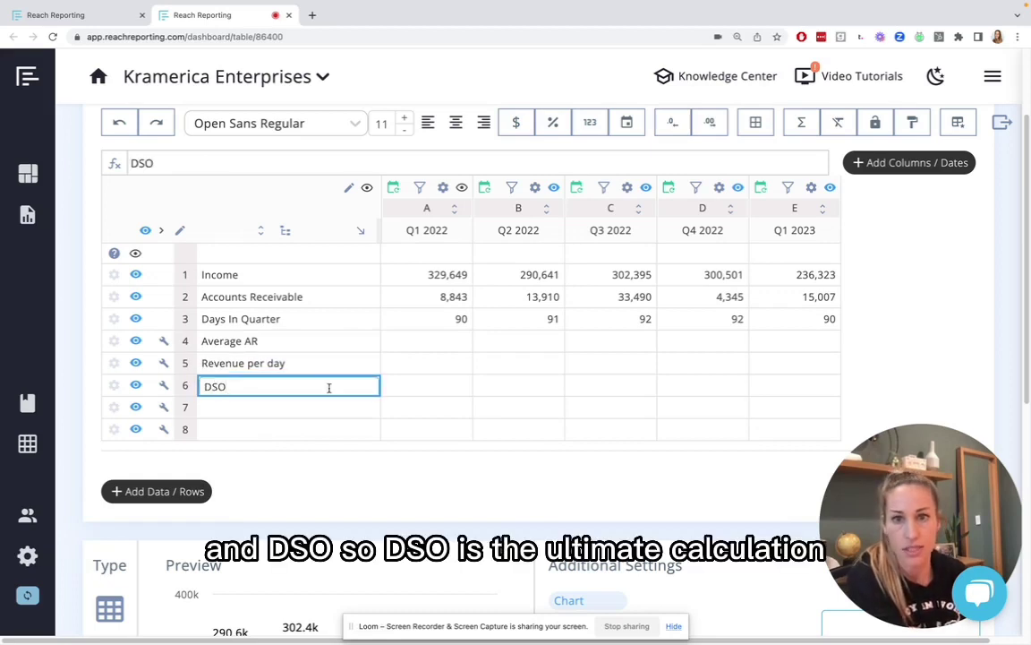
pyautogui.click(407, 388)
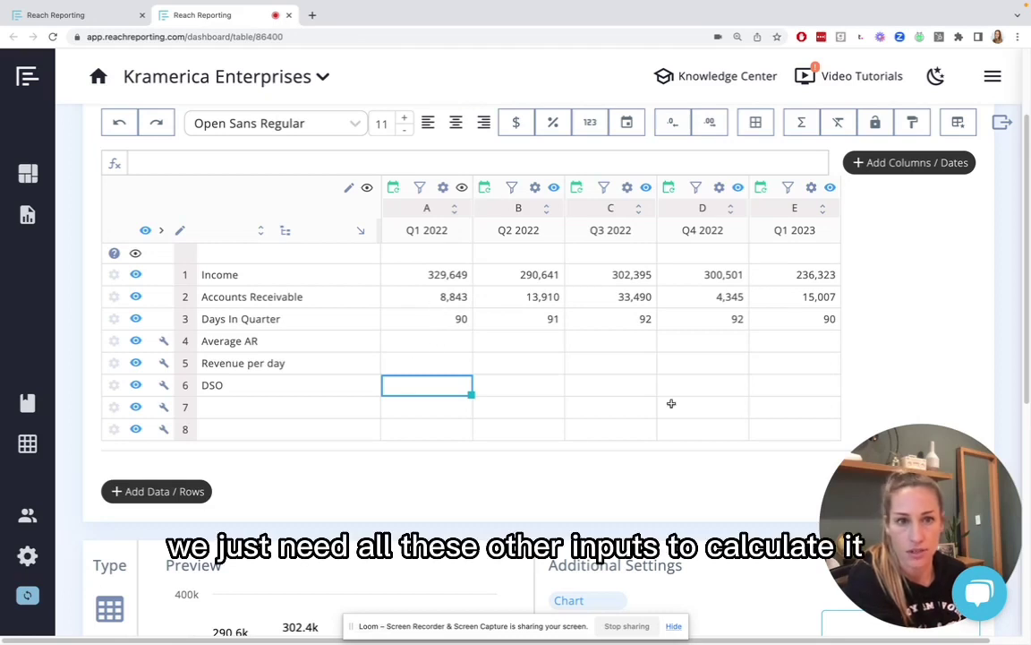
# Step: Calculate Average AR for Q2 2022 with =(A2+B2)/2 and fill the formula across through Q1 2023
pyautogui.click(450, 343)
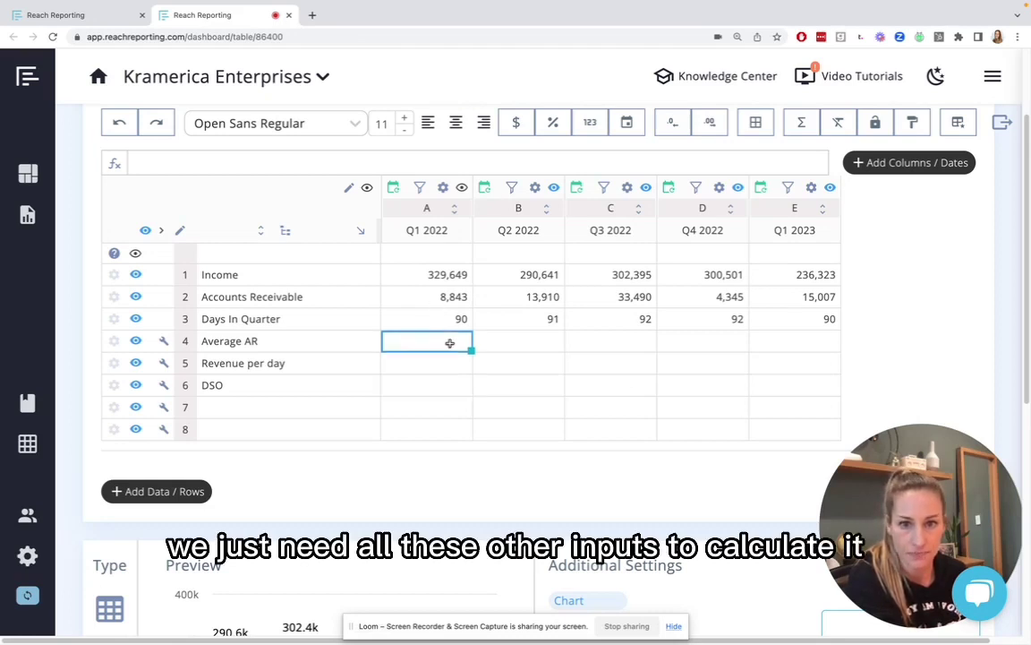
pyautogui.click(519, 345)
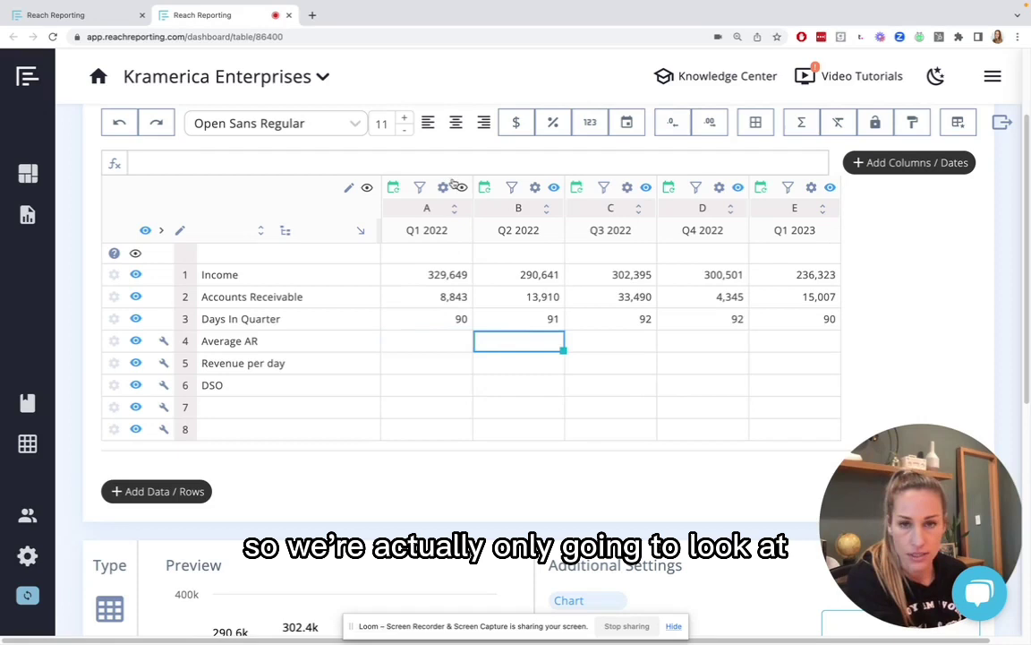
pyautogui.moveTo(432, 230); pyautogui.dragTo(462, 385)
pyautogui.click(515, 346)
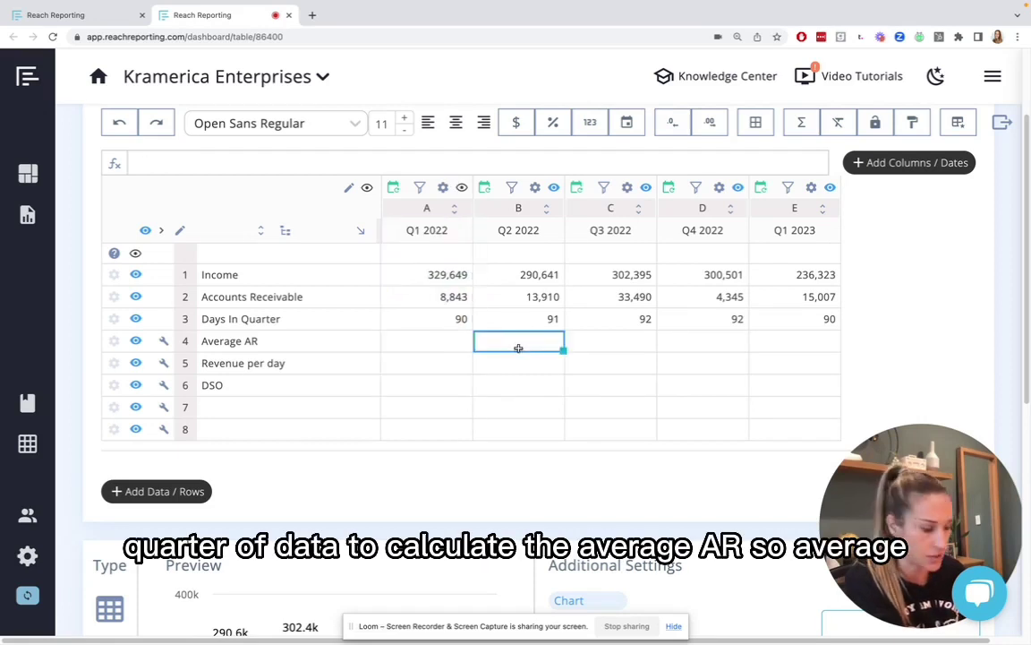
pyautogui.write('=')
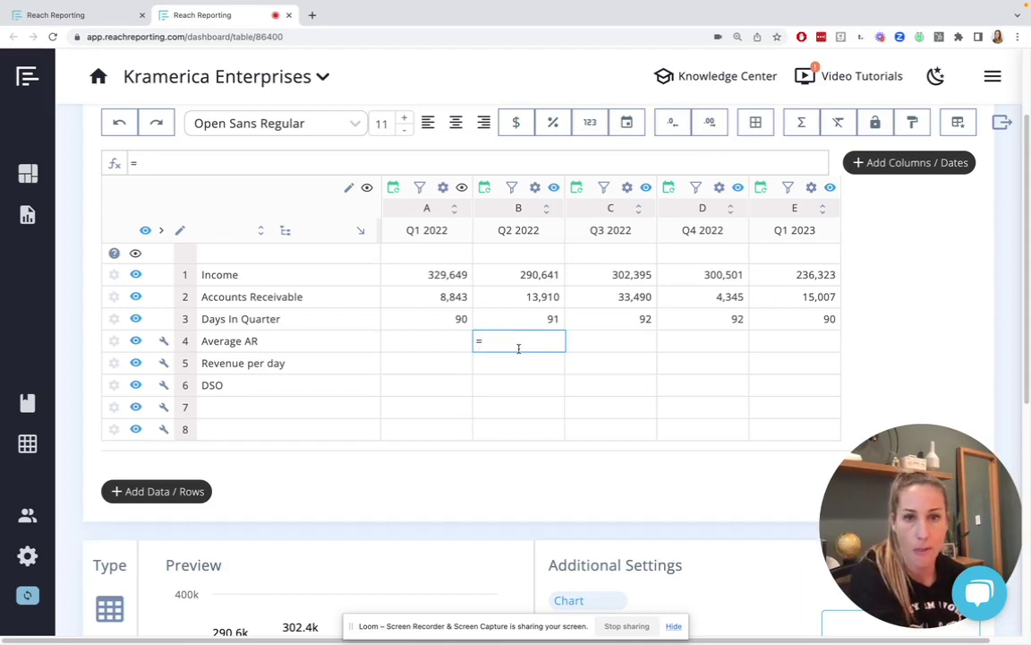
pyautogui.write('(')
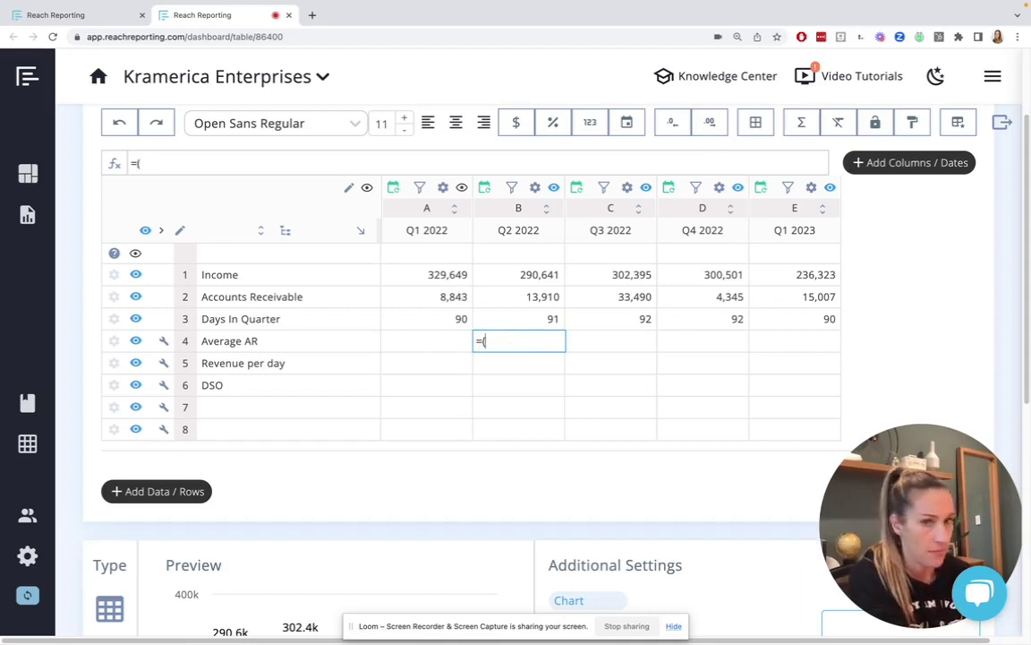
pyautogui.click(438, 294)
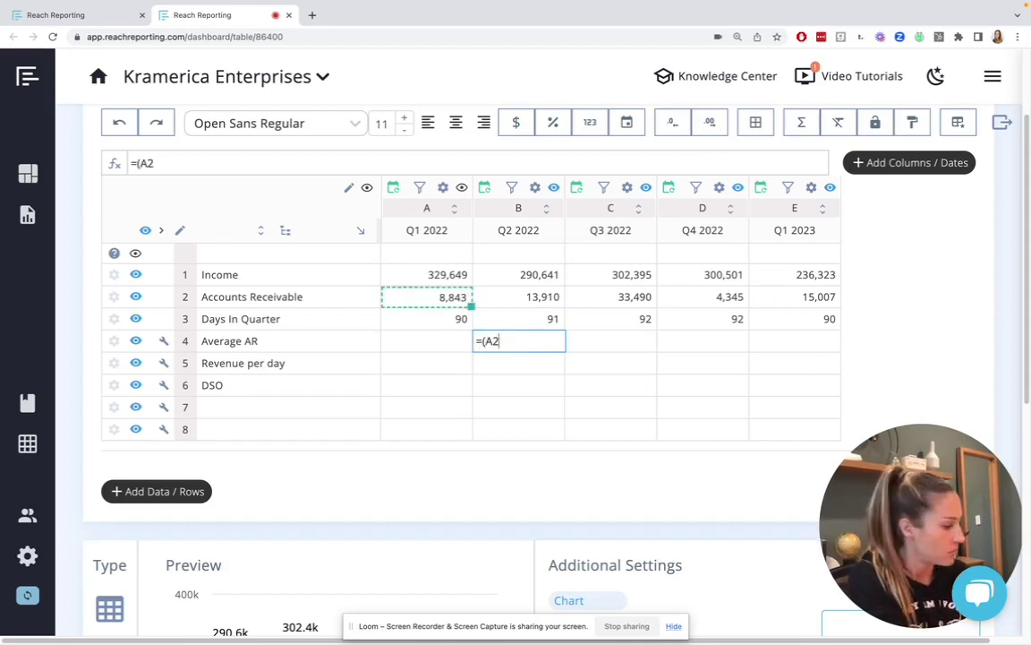
pyautogui.write('+')
pyautogui.click(491, 297)
pyautogui.write(')')
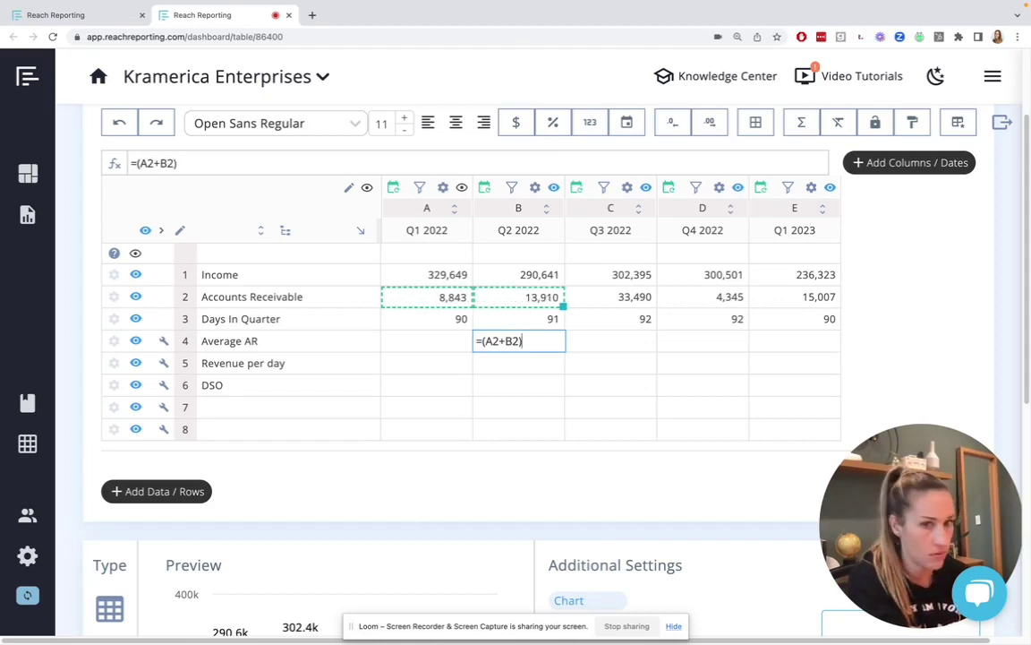
pyautogui.write('/')
pyautogui.write('2')
pyautogui.press('Return')
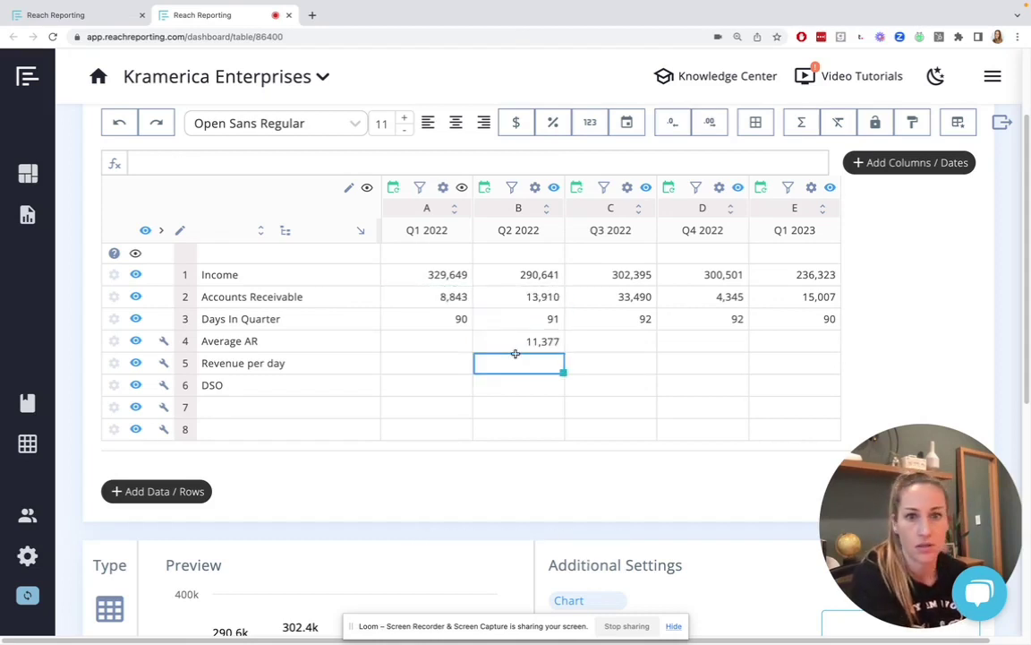
pyautogui.click(520, 343)
pyautogui.moveTo(563, 350); pyautogui.dragTo(793, 341)
# Step: Calculate Revenue per day for Q2 2022 with =B1/B3 and fill the formula across through Q1 2023
pyautogui.click(513, 364)
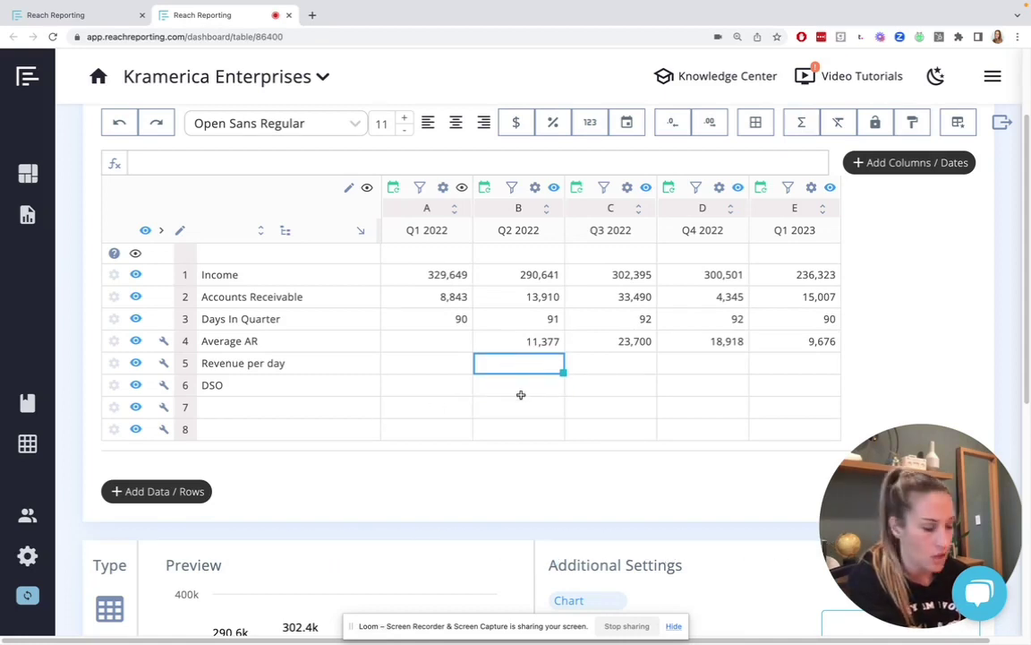
pyautogui.write('=')
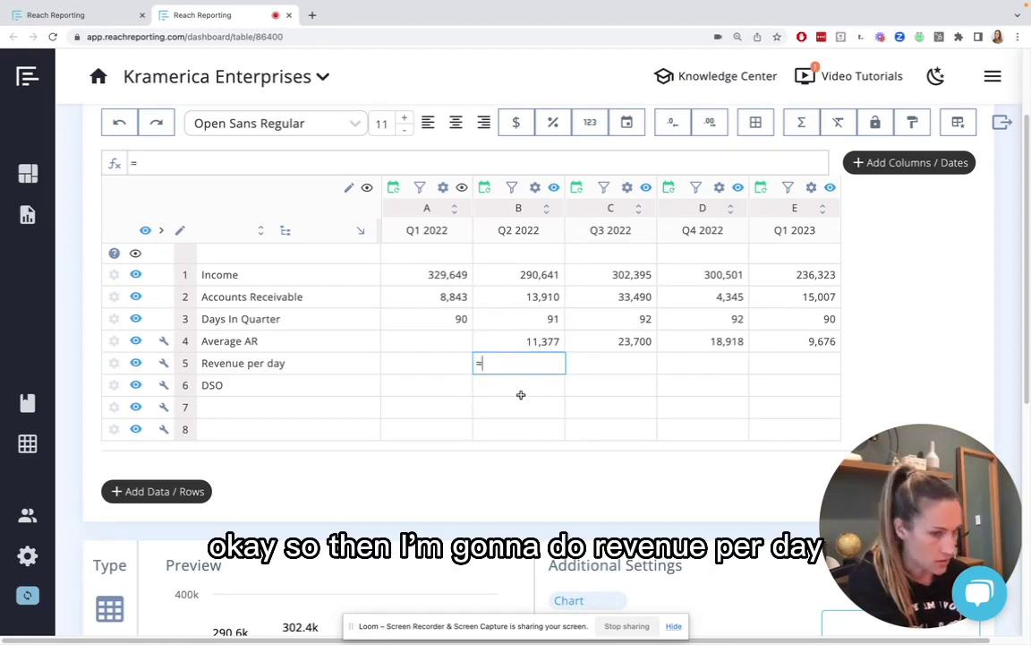
pyautogui.click(550, 281)
pyautogui.write('/')
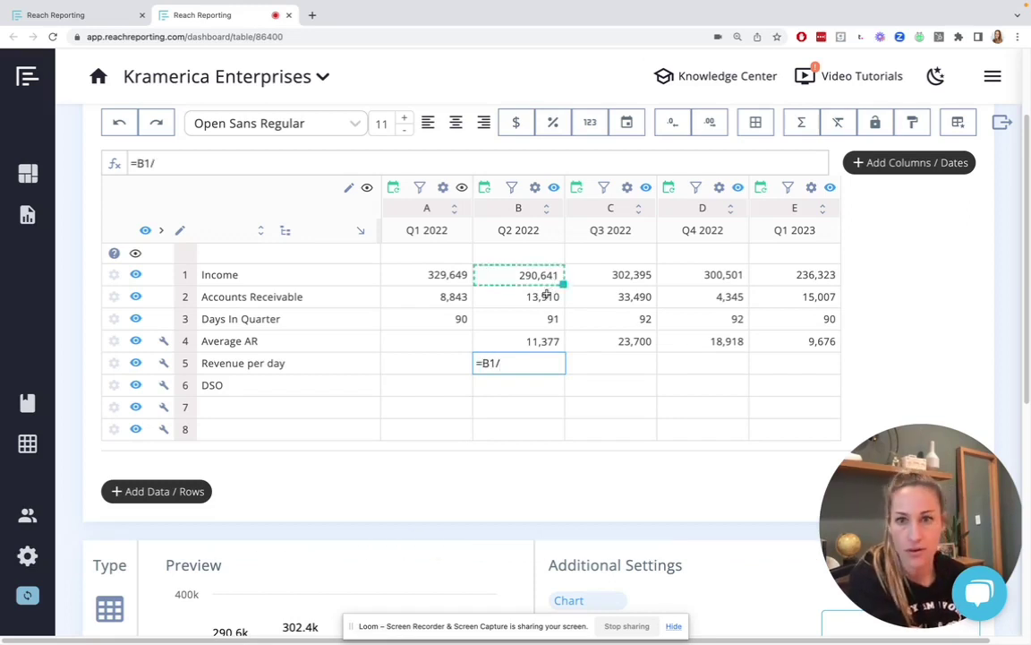
pyautogui.click(552, 319)
pyautogui.press('Return')
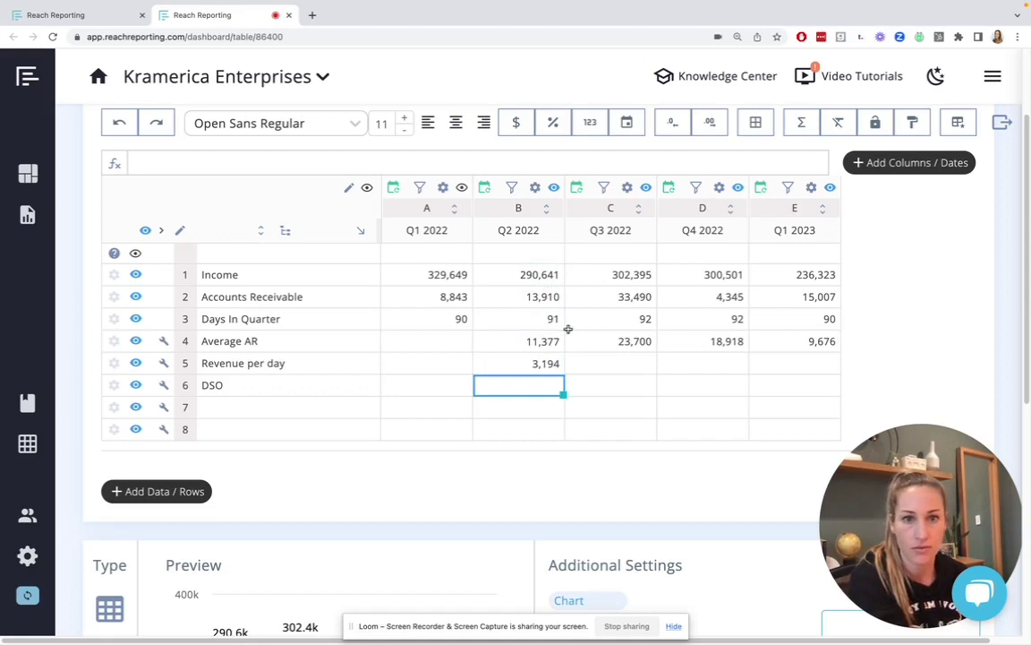
pyautogui.click(528, 362)
pyautogui.moveTo(563, 371); pyautogui.dragTo(805, 360)
# Step: Calculate DSO for Q2 2022 with =B4/B5 and fill the formula across through Q1 2023
pyautogui.click(538, 387)
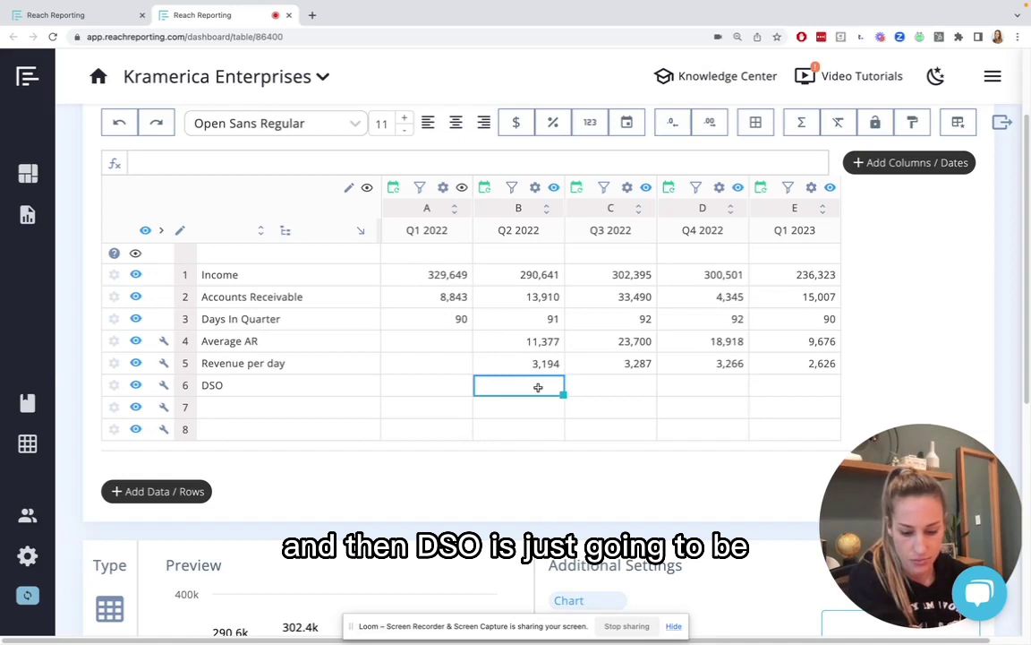
pyautogui.write('=')
pyautogui.click(516, 342)
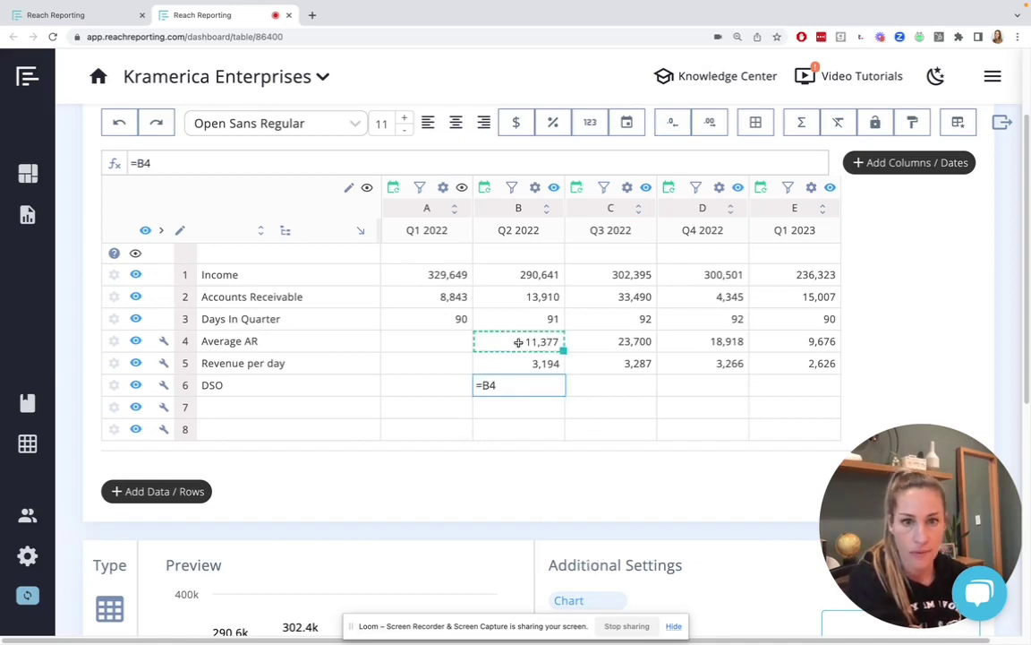
pyautogui.write('/')
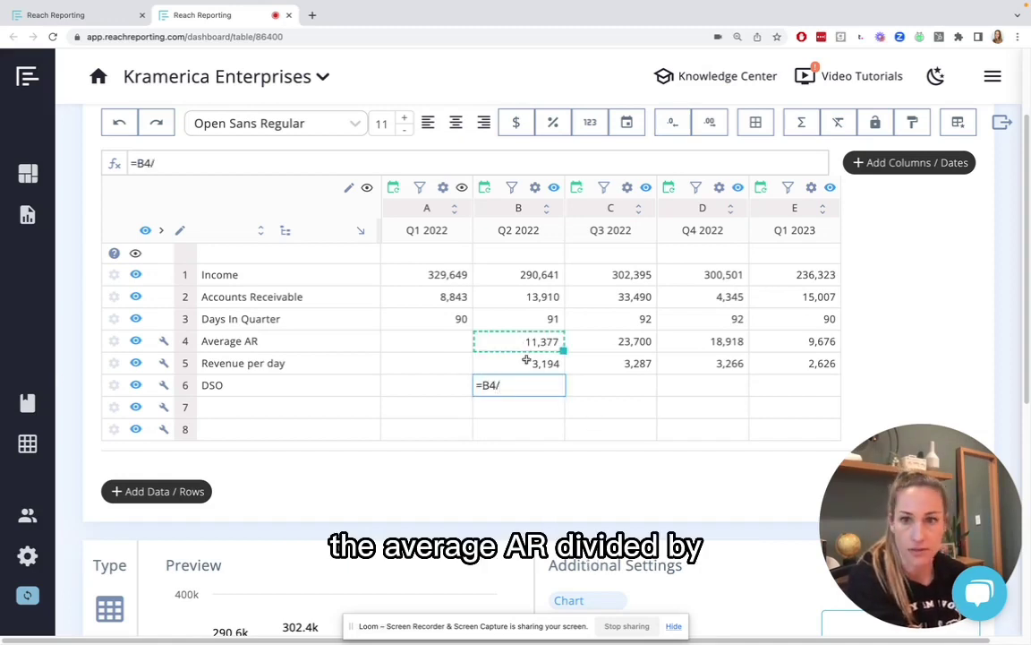
pyautogui.click(528, 363)
pyautogui.click(528, 364)
pyautogui.click(525, 400)
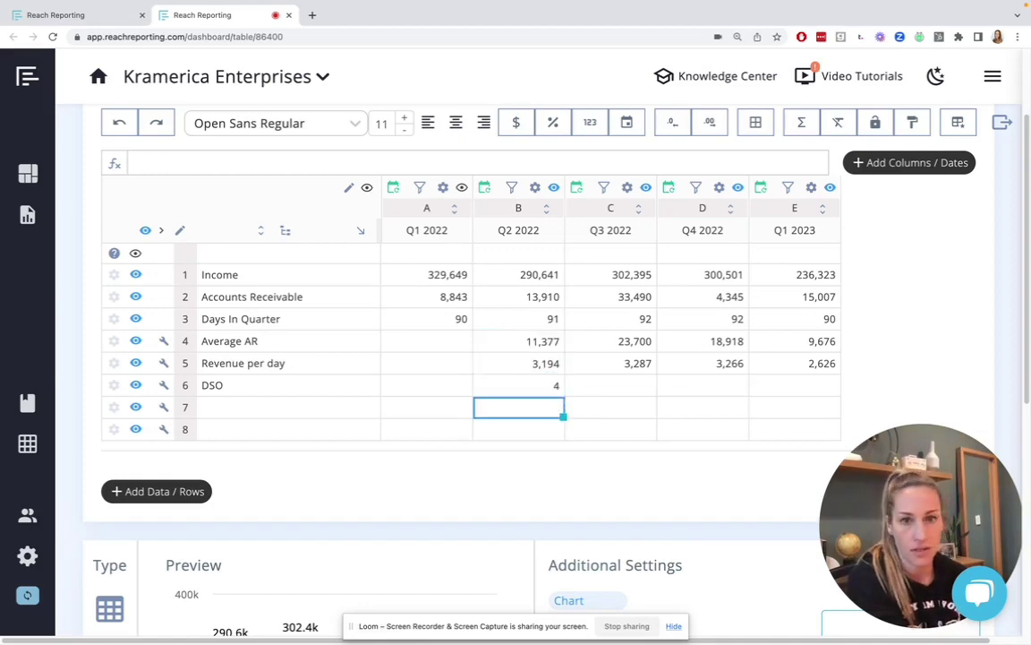
pyautogui.click(529, 388)
pyautogui.moveTo(563, 394); pyautogui.dragTo(797, 385)
# Step: Hide the Income, Accounts Receivable, Days In Quarter, Average AR, Revenue per day and two blank rows so the chart plots only DSO
pyautogui.scroll(-5, 426, 471)
pyautogui.scroll(7, 376, 394)
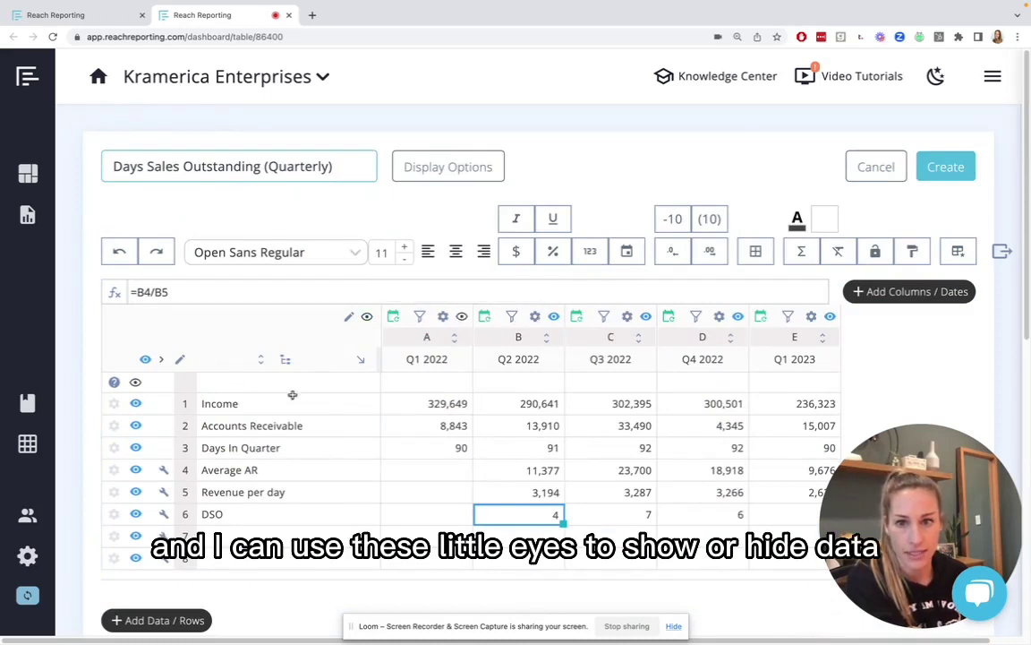
pyautogui.scroll(-1, 179, 394)
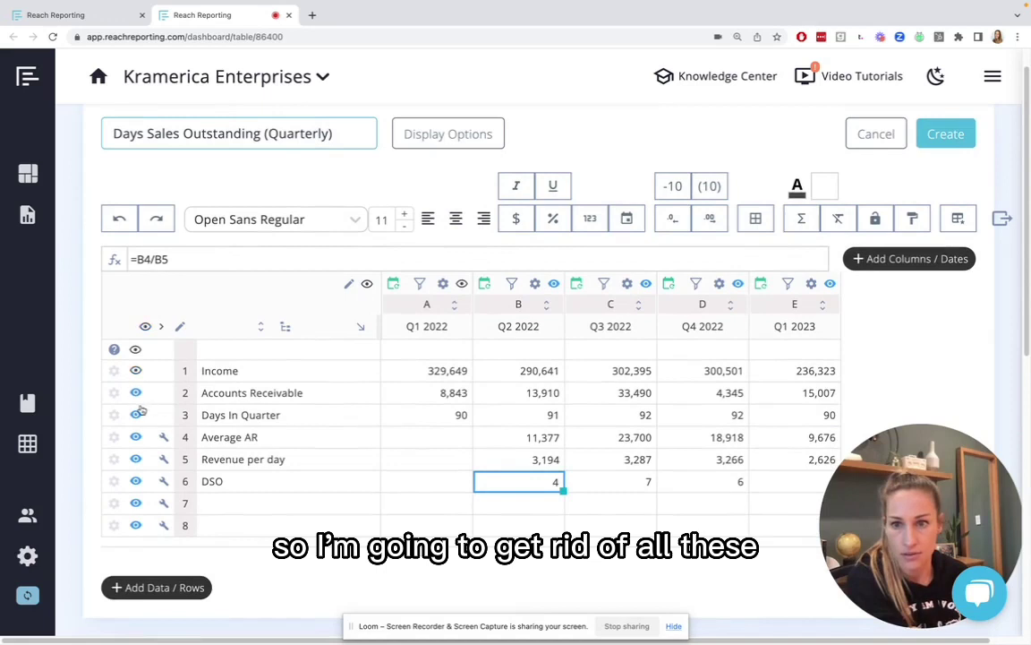
pyautogui.scroll(-4, 164, 424)
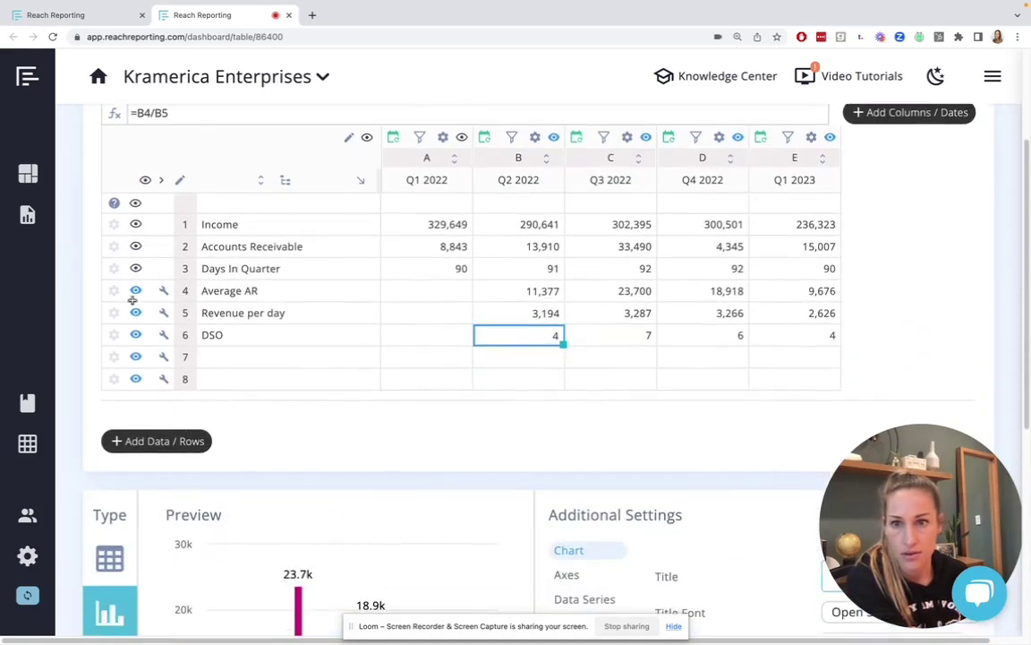
pyautogui.click(135, 290)
pyautogui.click(135, 312)
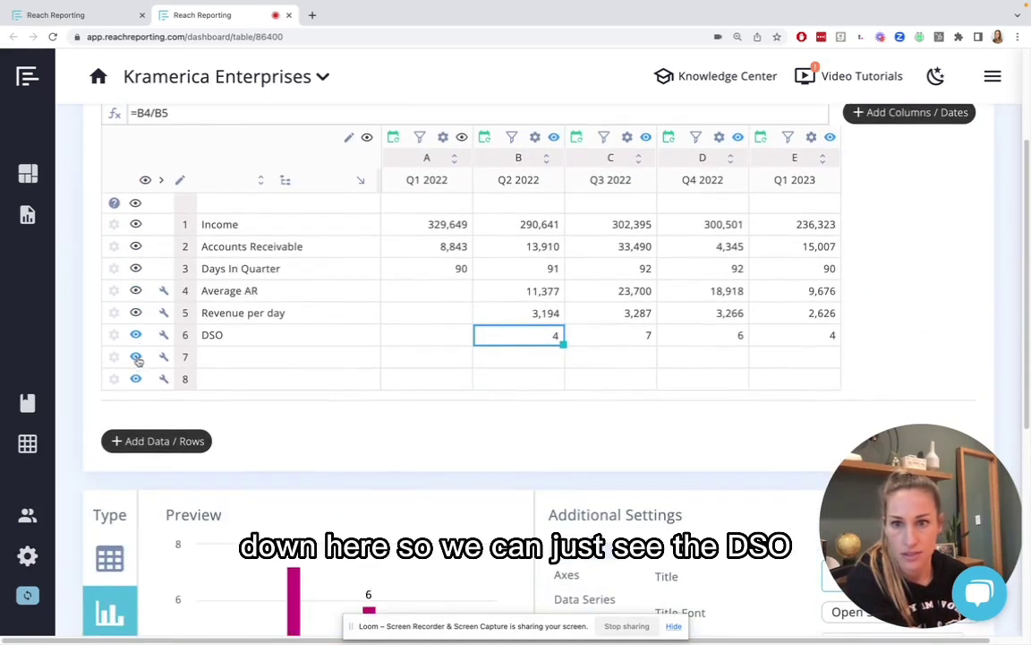
pyautogui.click(135, 356)
pyautogui.click(136, 379)
pyautogui.scroll(-10, 398, 483)
pyautogui.scroll(10, 375, 432)
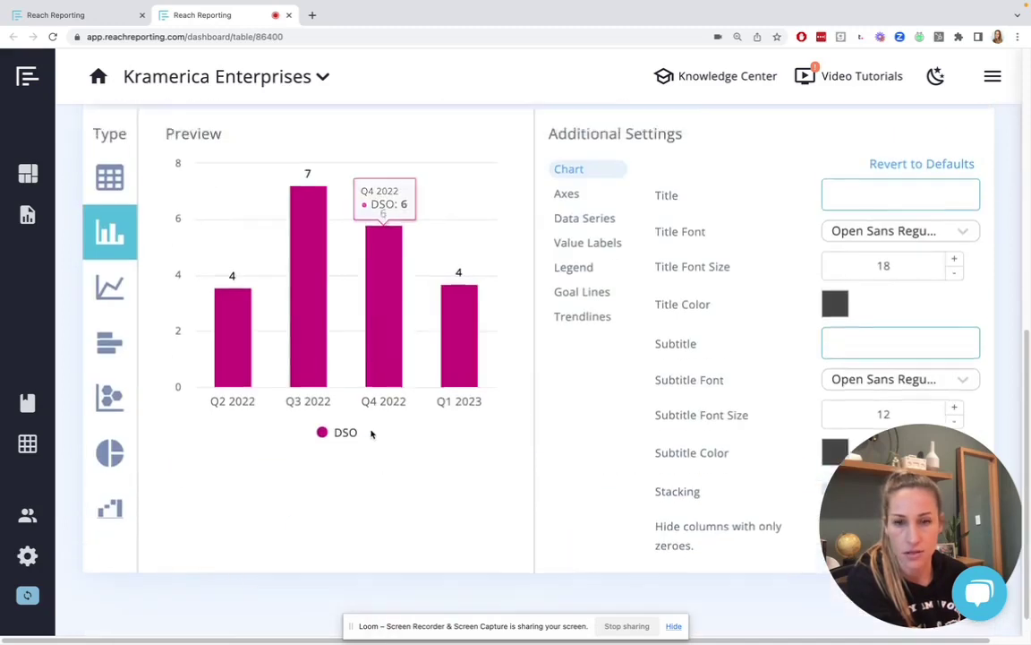
pyautogui.scroll(-7, 373, 436)
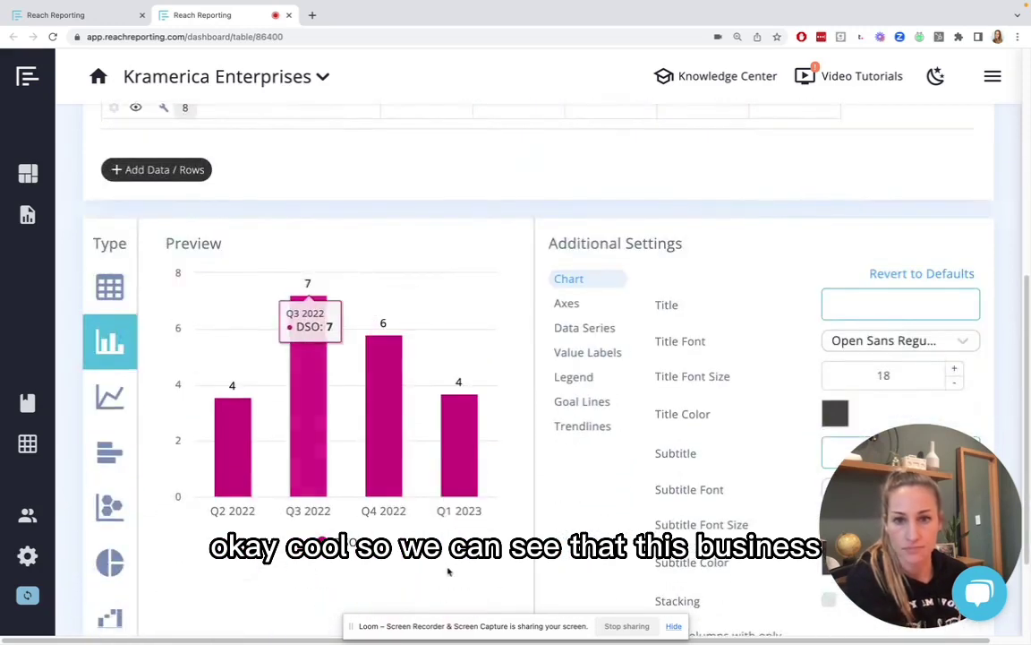